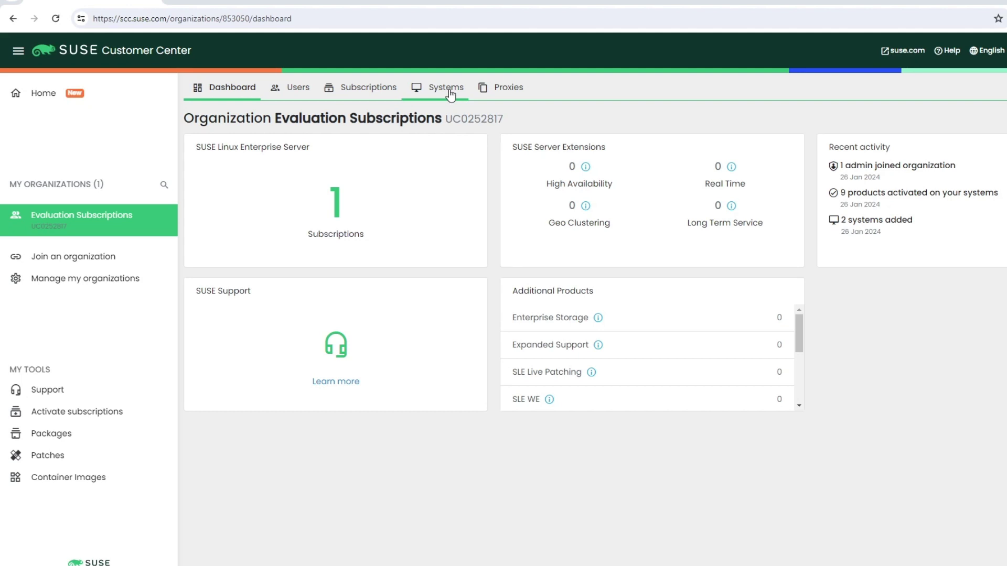
Open the SLES evaluation subscription's details from the SLES Subscriptions card
click(336, 237)
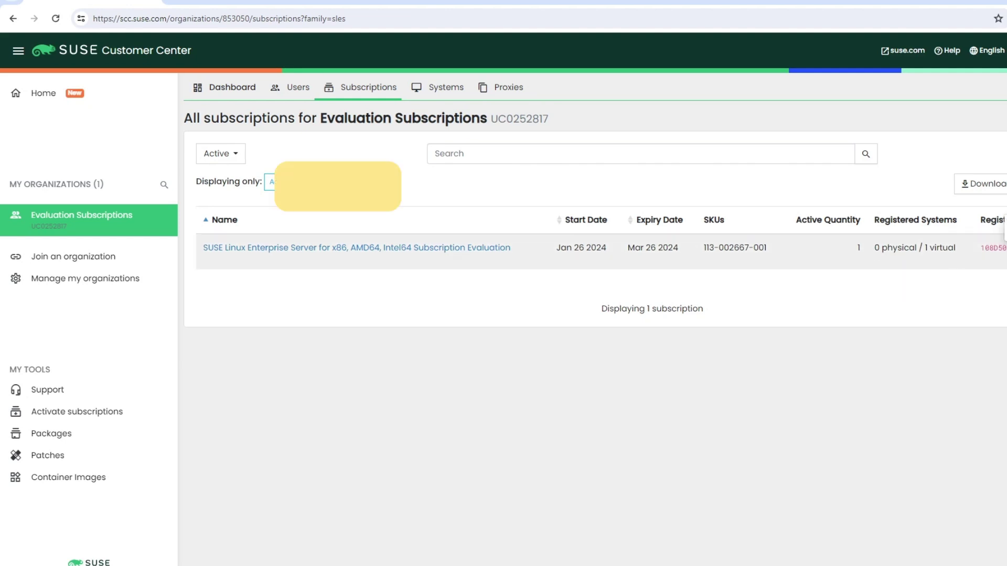
click(795, 260)
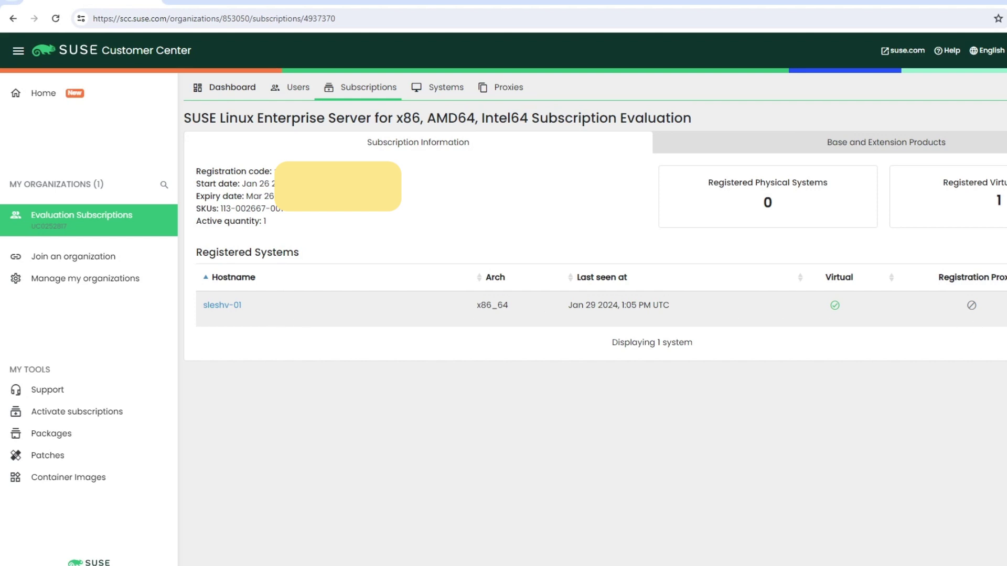
De-register the sleshv-01 system from the SLES evaluation subscription
click(1003, 302)
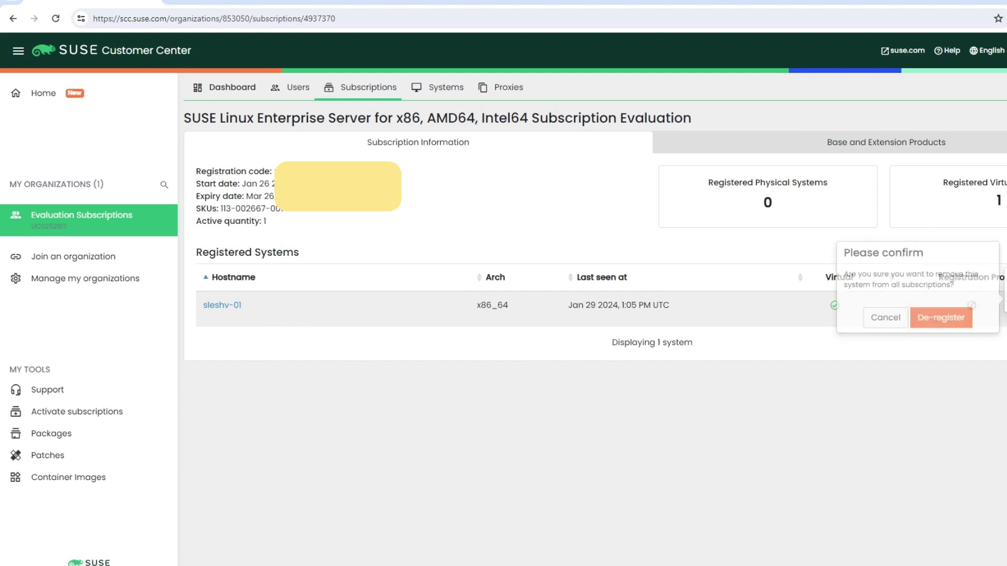
click(939, 325)
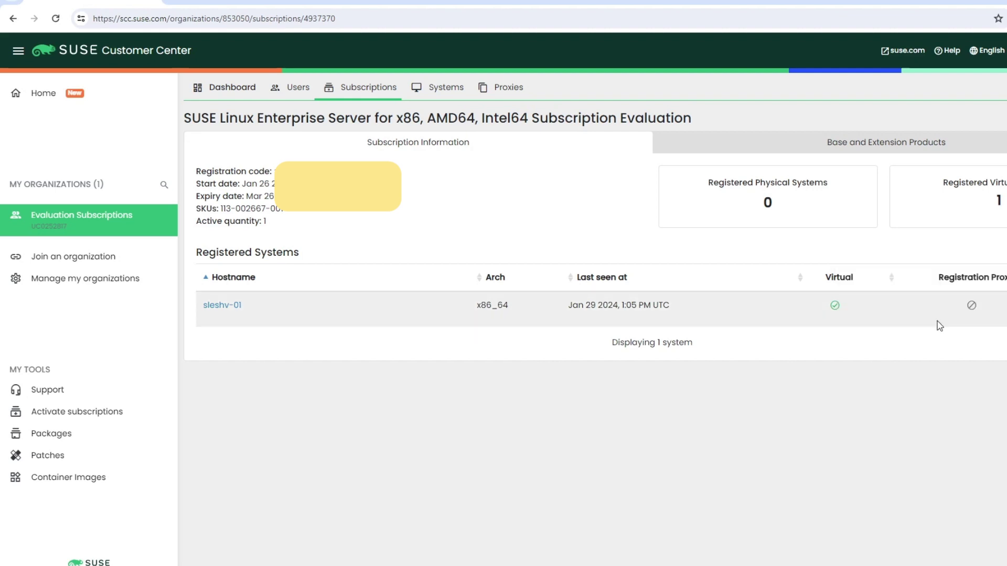
right_click(806, 348)
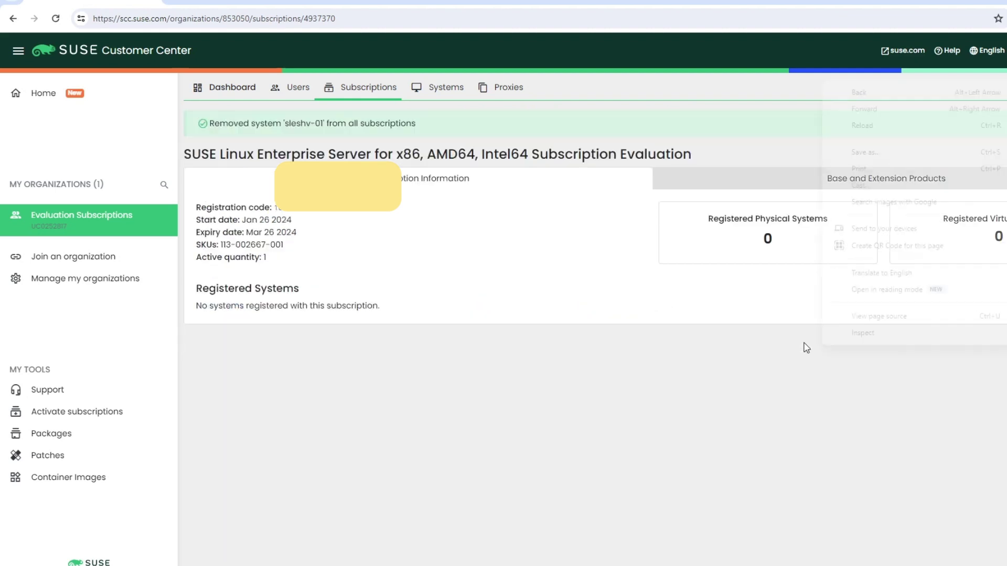
Toggle the subscription status filter between all and active, recheck the SLES evaluation subscription, then return to the list
click(98, 215)
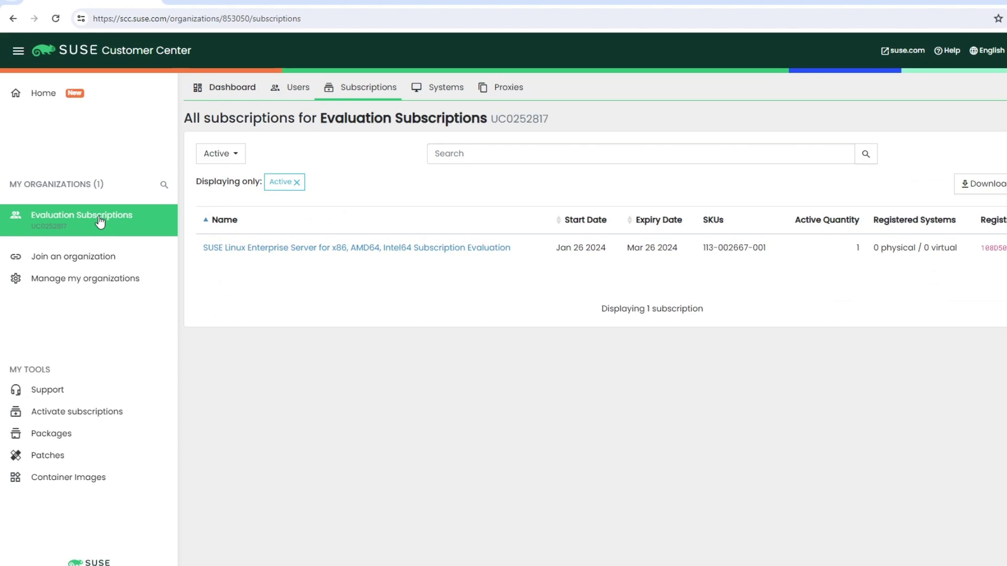
click(235, 156)
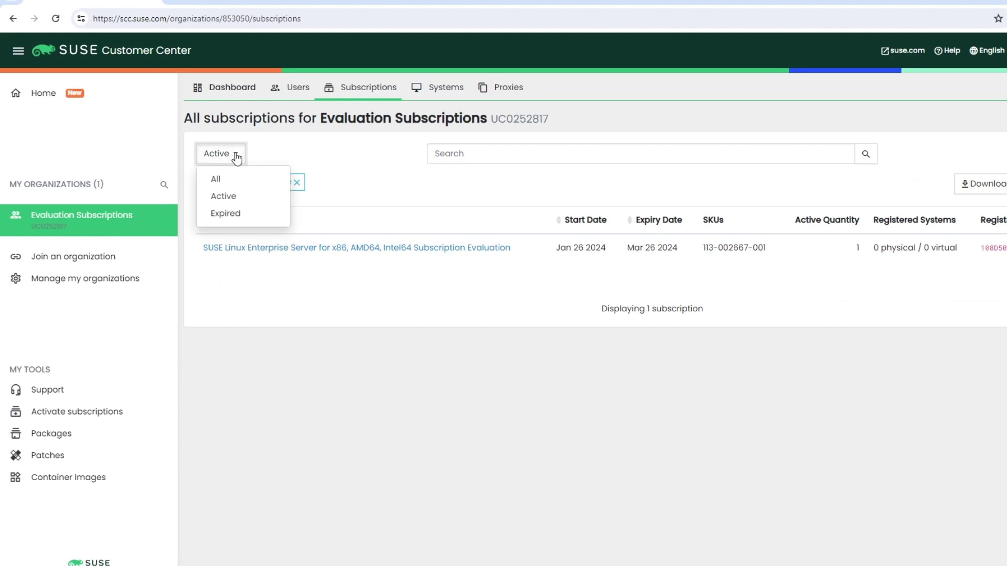
click(238, 180)
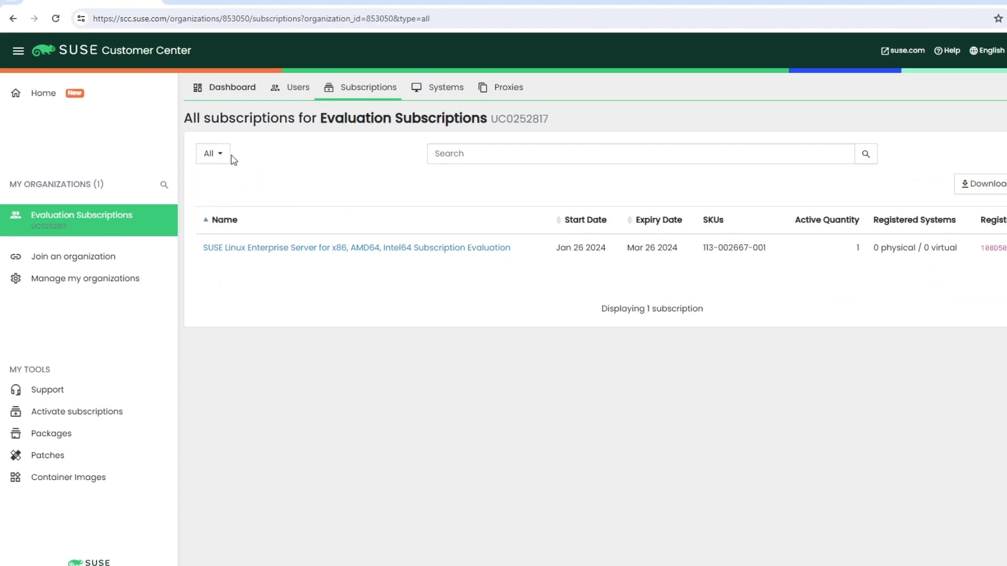
click(224, 156)
click(228, 195)
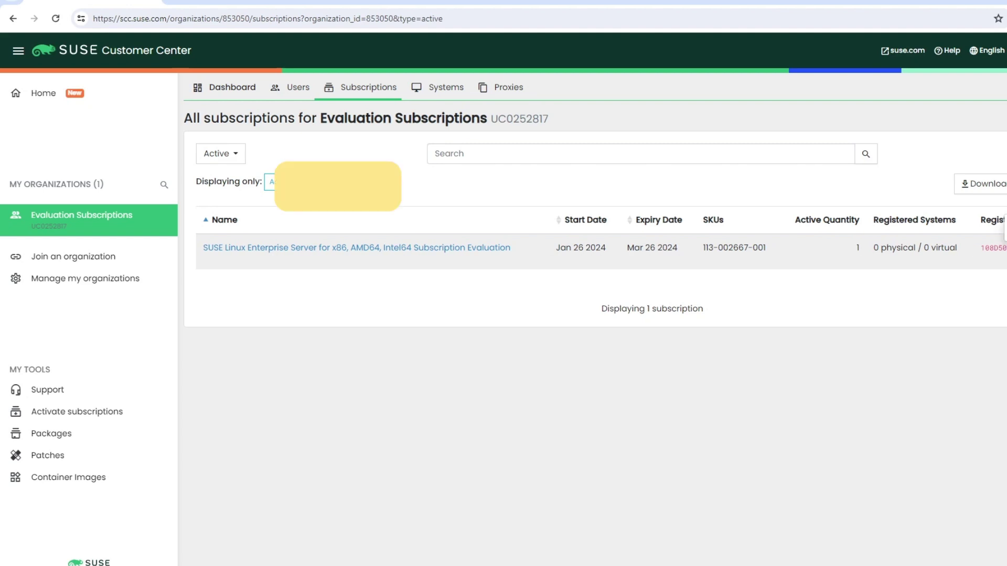
click(960, 247)
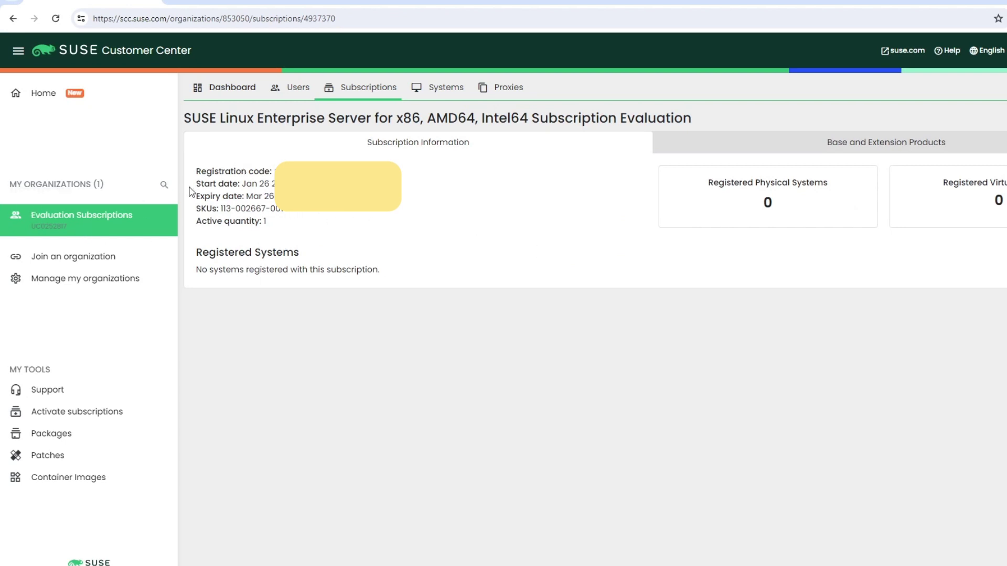
click(127, 225)
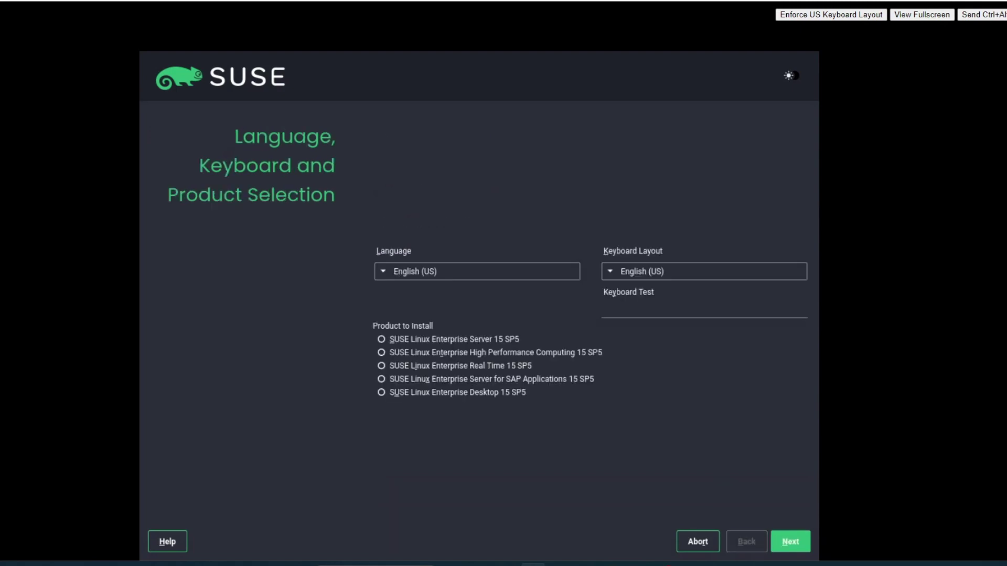
Choose SUSE Linux Enterprise Server 15 SP5 and accept its license terms
click(501, 344)
click(798, 542)
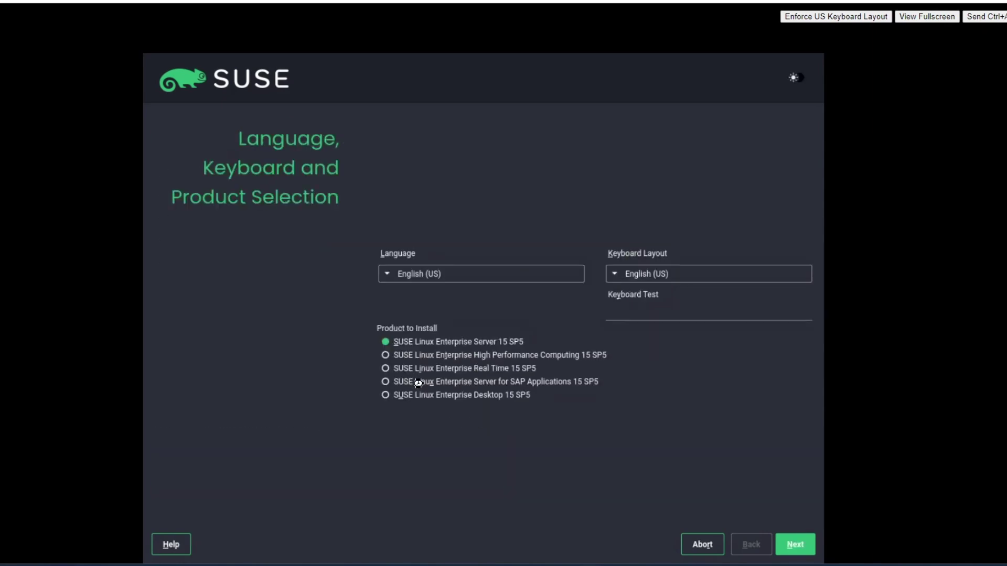
click(473, 527)
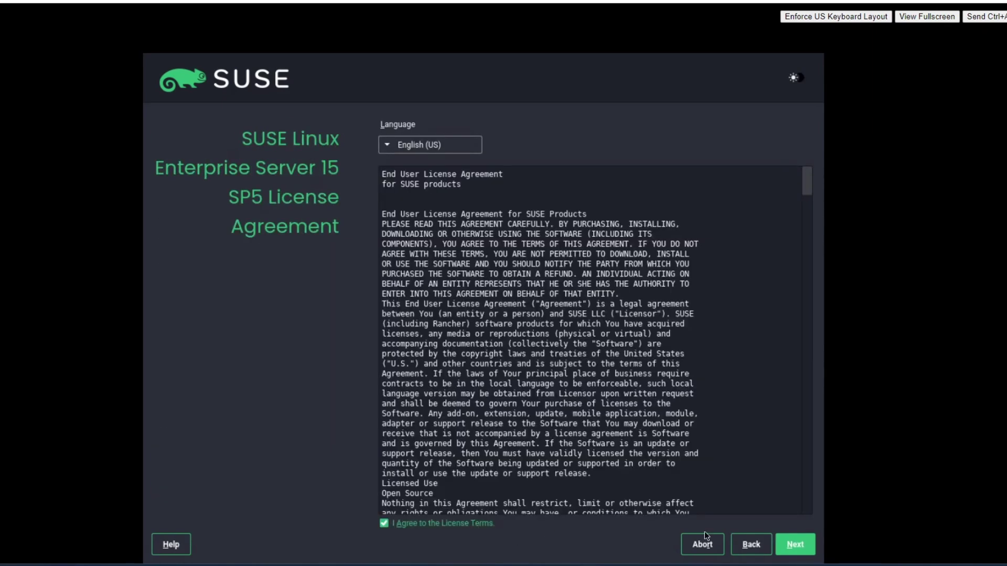
click(797, 544)
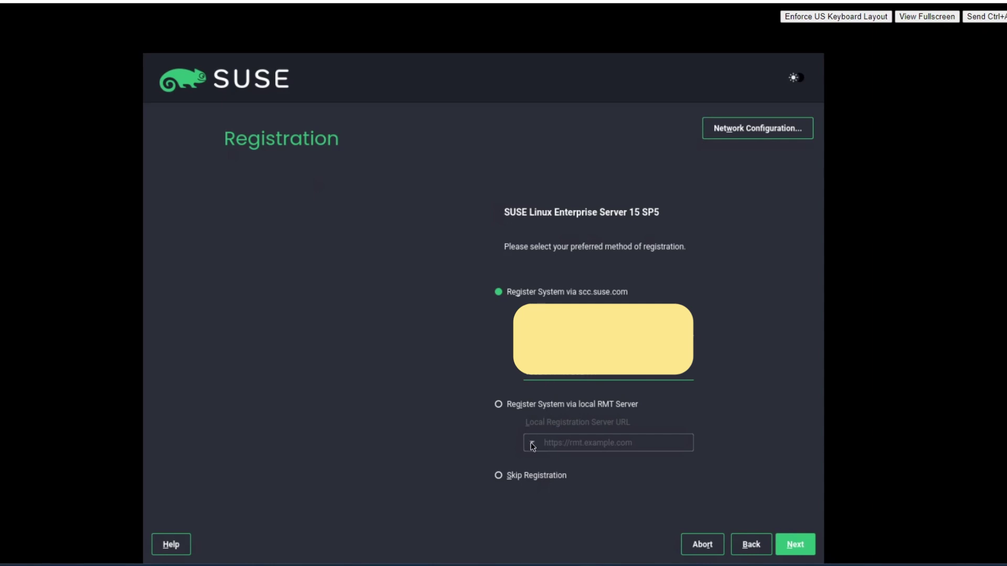
Submit the registration to SUSE Customer Center and enable the offered update repositories
click(802, 540)
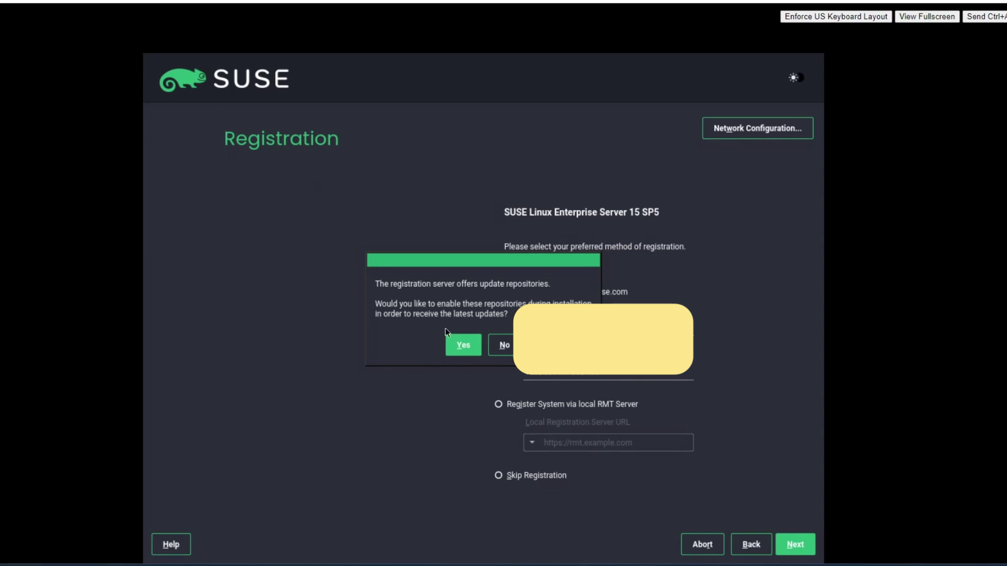
click(464, 344)
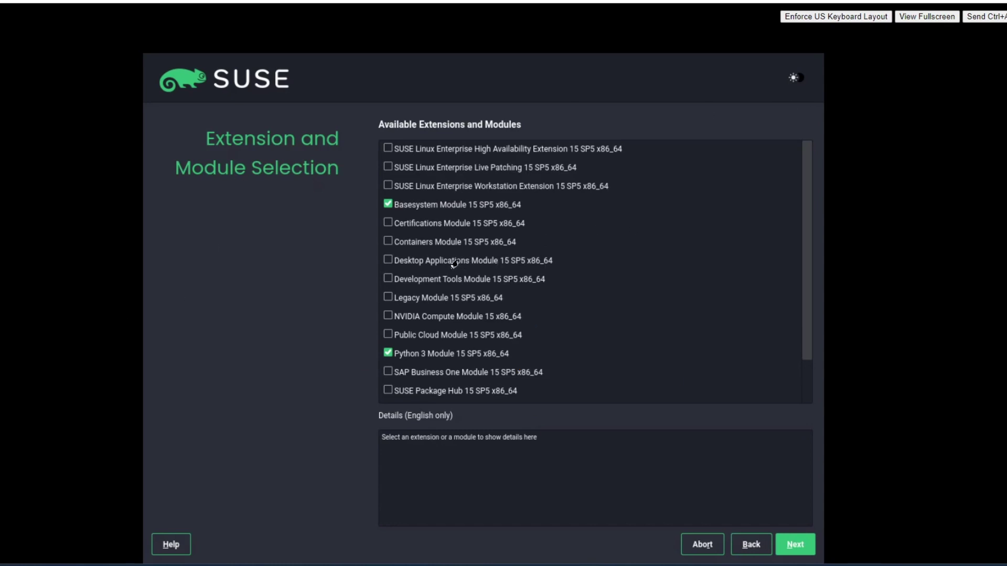
Add Desktop Applications Module 15 SP5 x86_64 and register the chosen modules
click(427, 262)
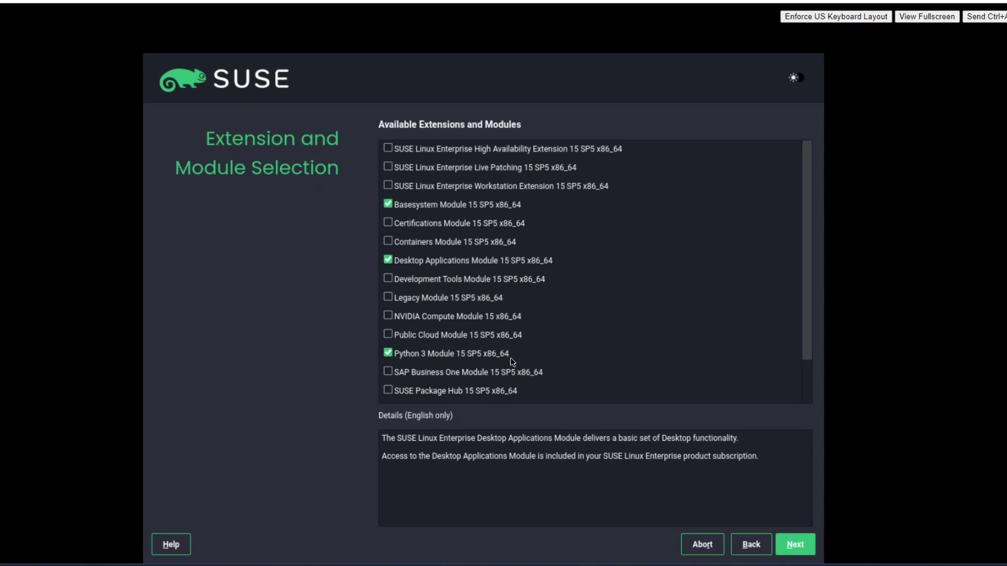
scroll(511, 359, down, 3)
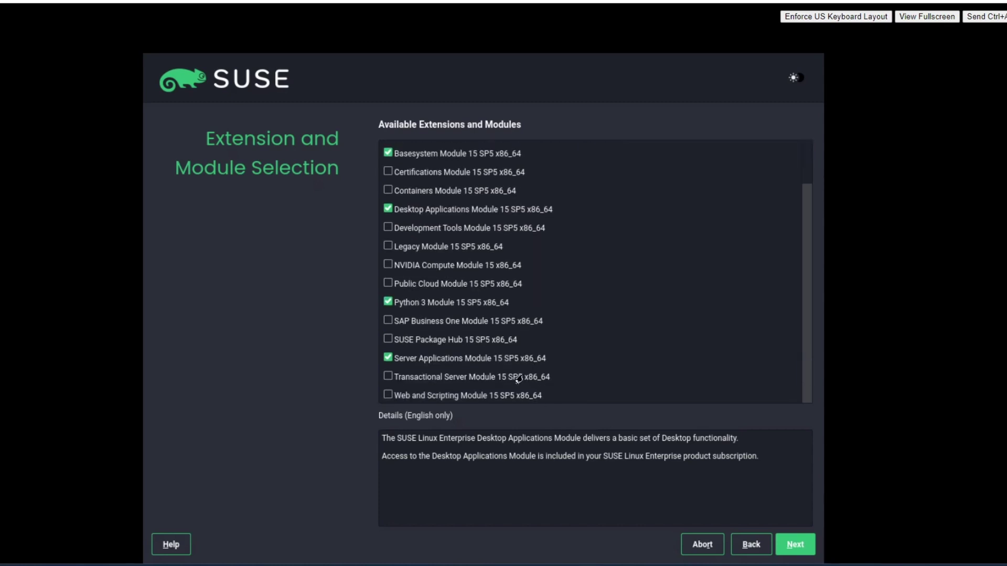
scroll(546, 351, up, 3)
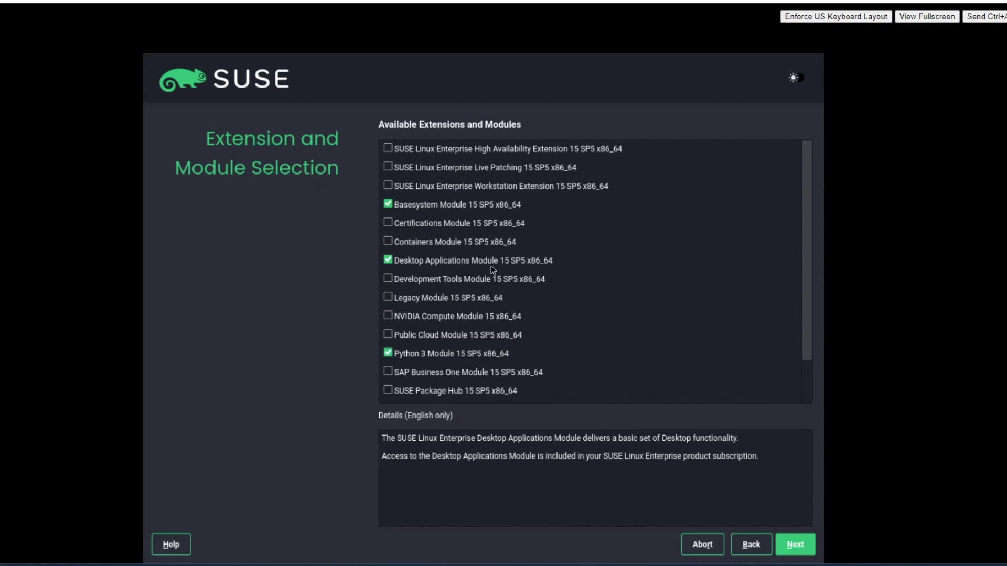
click(792, 547)
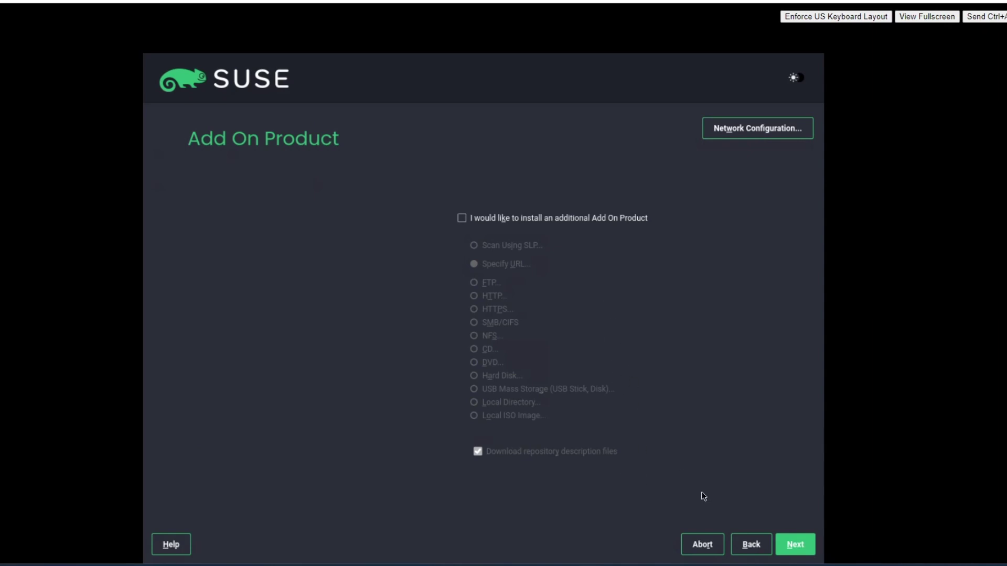
Skip add-on products, keep the SLES with GNOME role, suggested partitioning and Eastern (New York) time zone
click(796, 547)
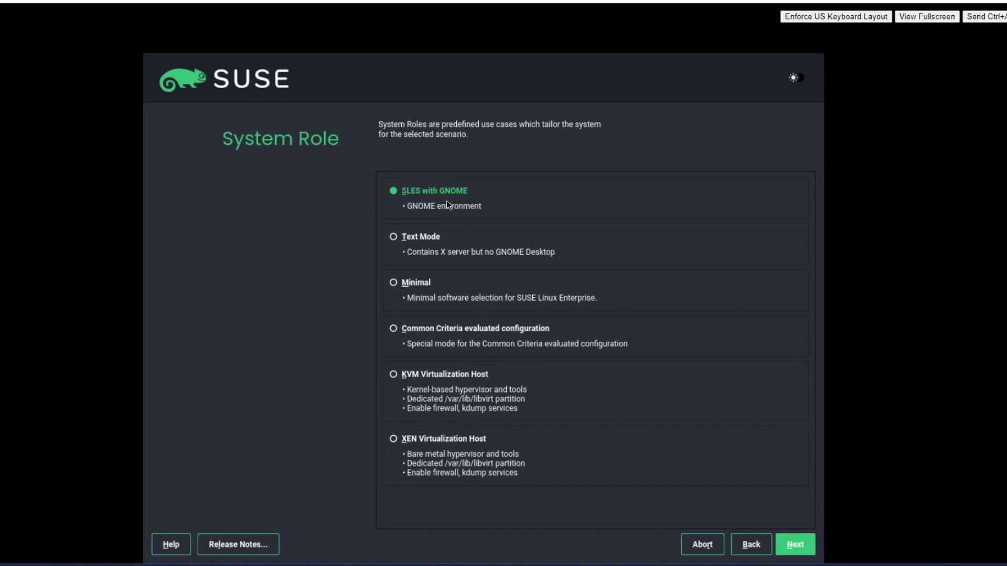
click(782, 554)
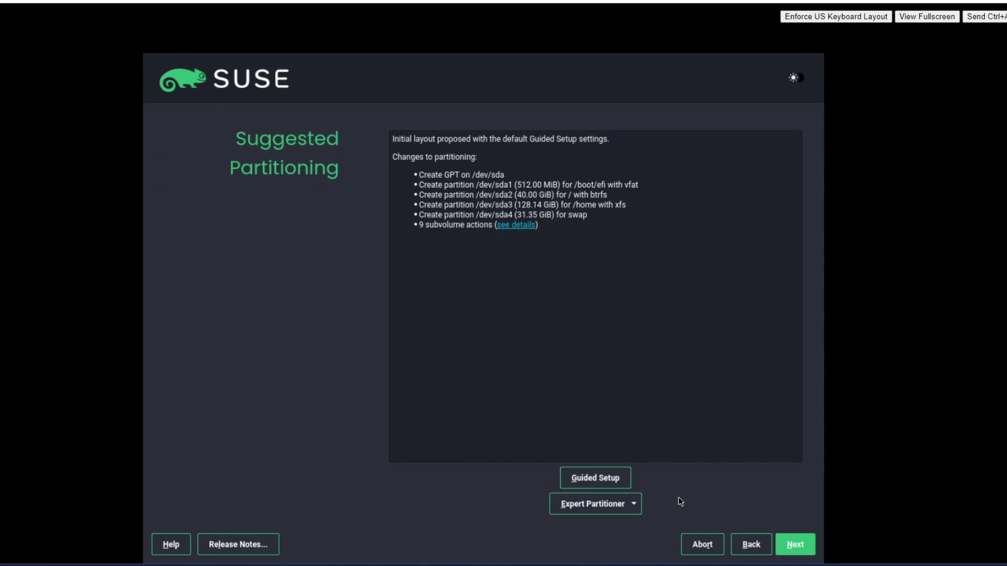
click(792, 545)
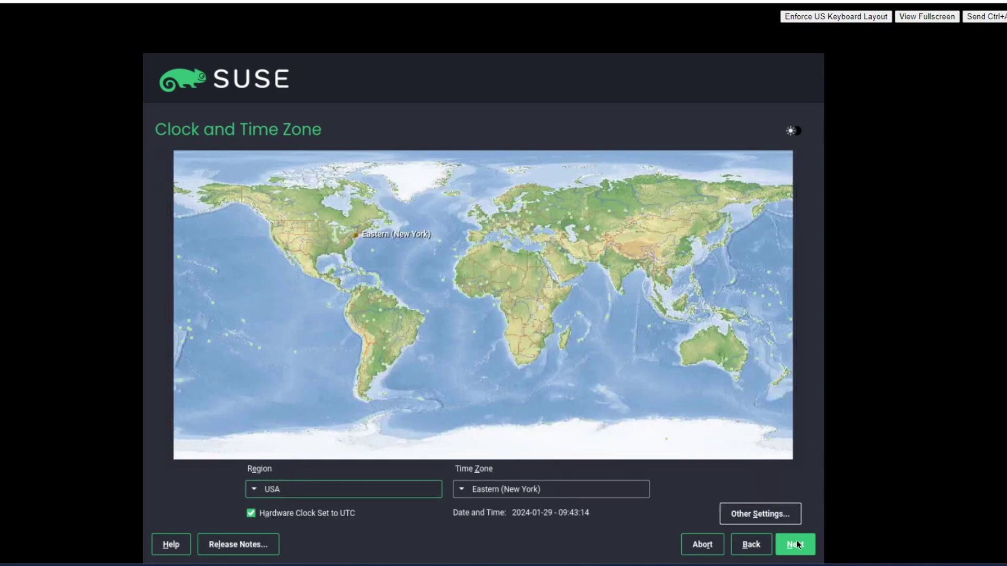
click(796, 545)
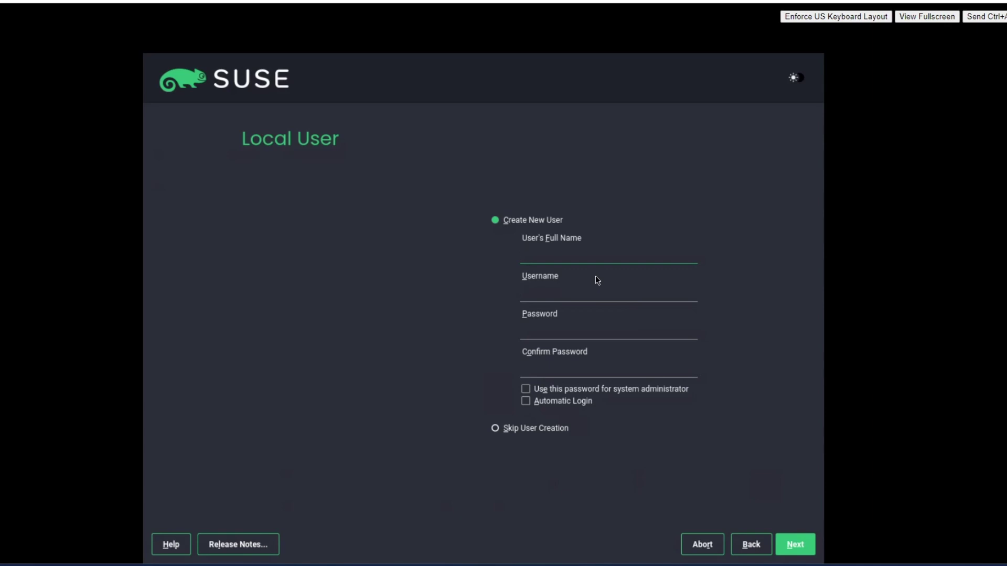
Skip local user creation and set the root password, accepting the weak-password warning
click(506, 428)
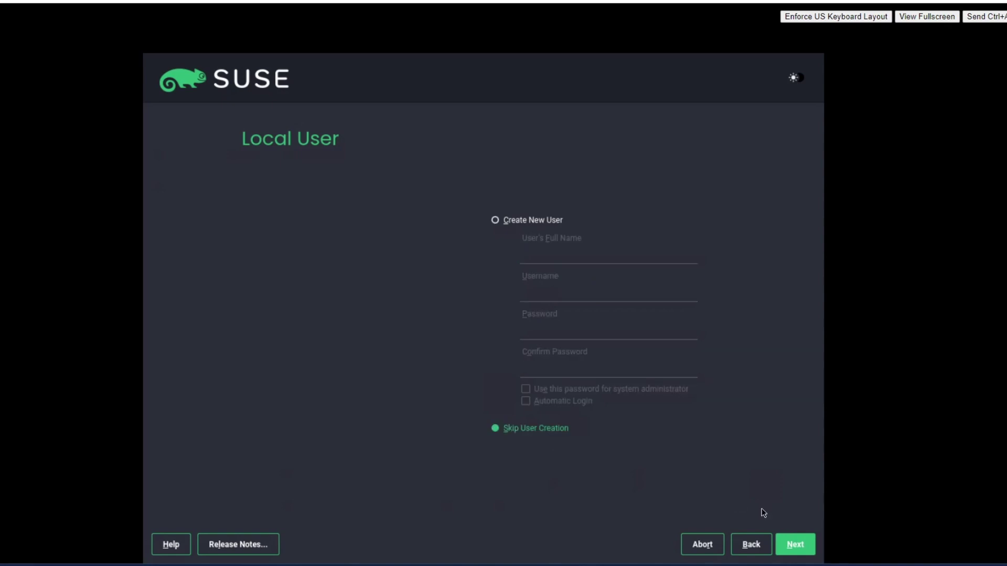
click(795, 538)
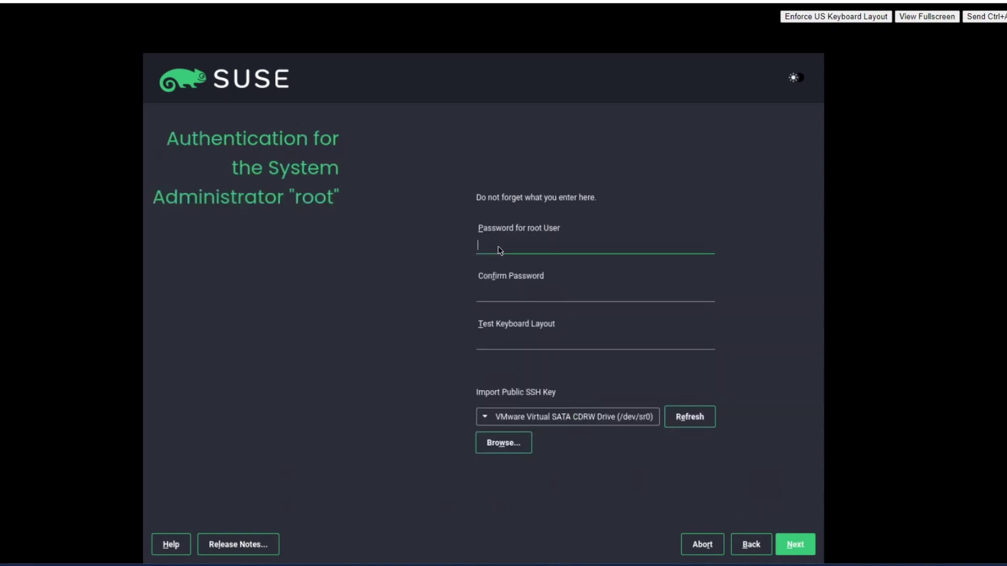
text(••••••••••)
key(Tab)
text(•••••••••)
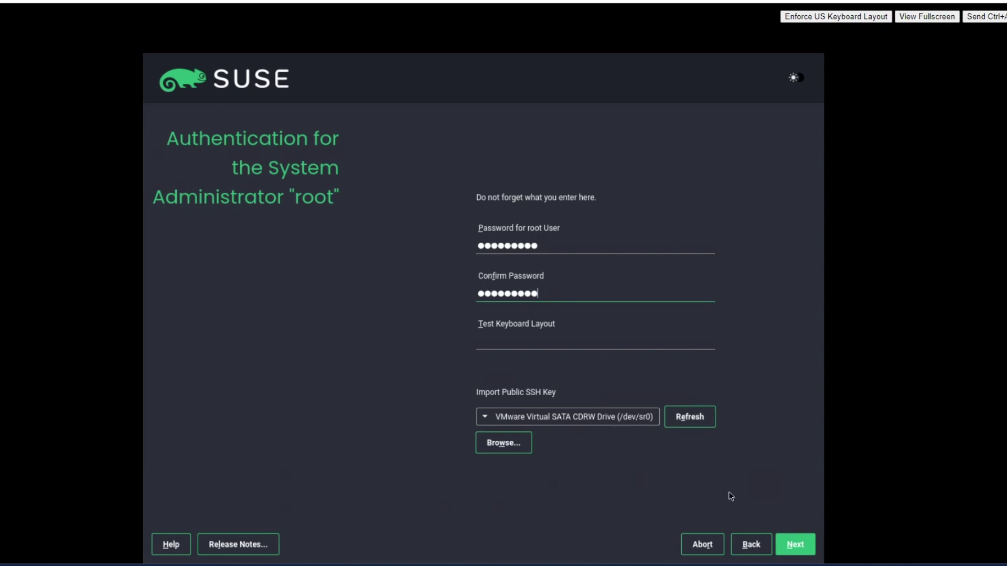
click(790, 545)
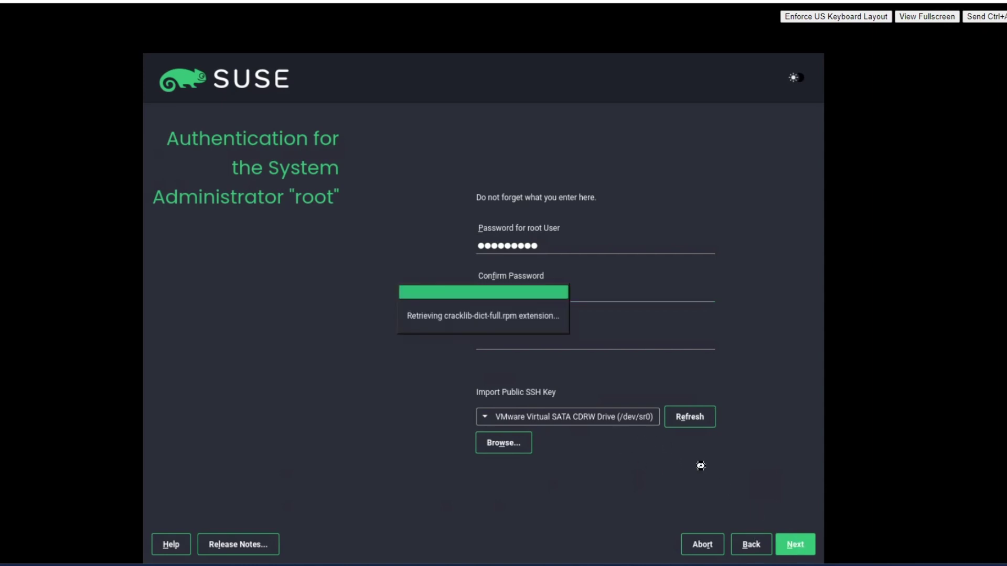
click(460, 345)
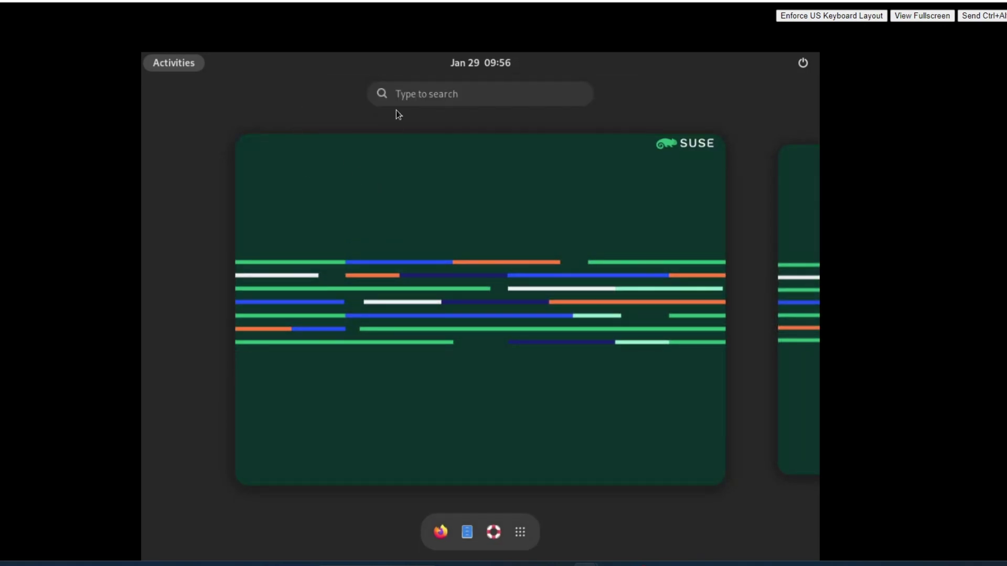
Launch GNOME Terminal by searching 'term' in Activities
click(407, 97)
text(term)
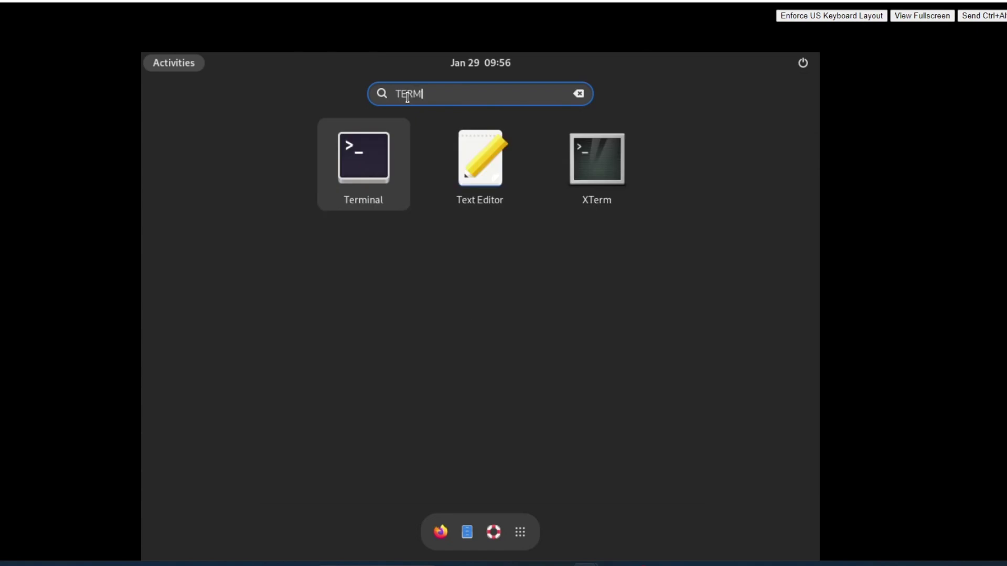
key(Return)
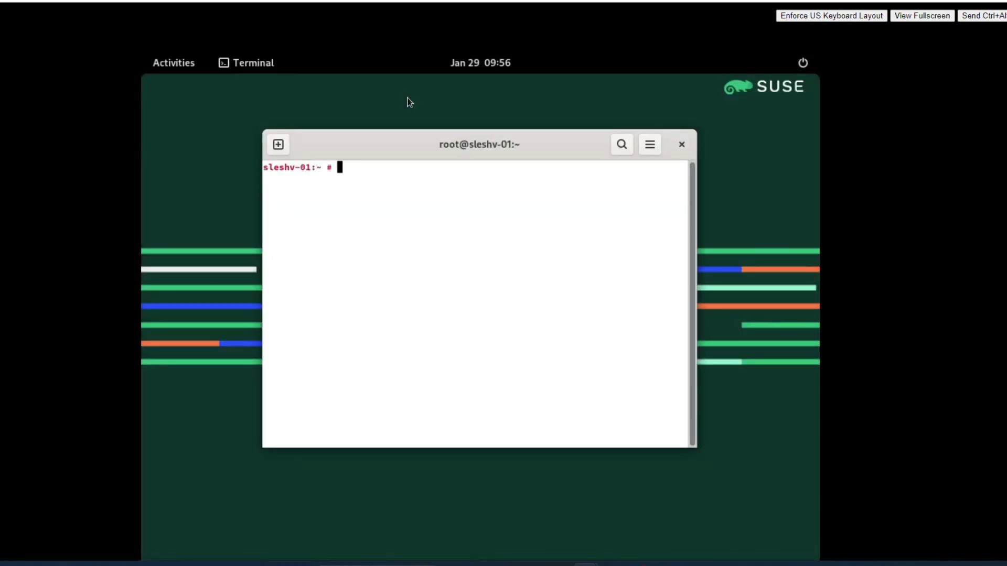
Change the root password with passwd, entering the new password twice
text(passwd)
key(Return)
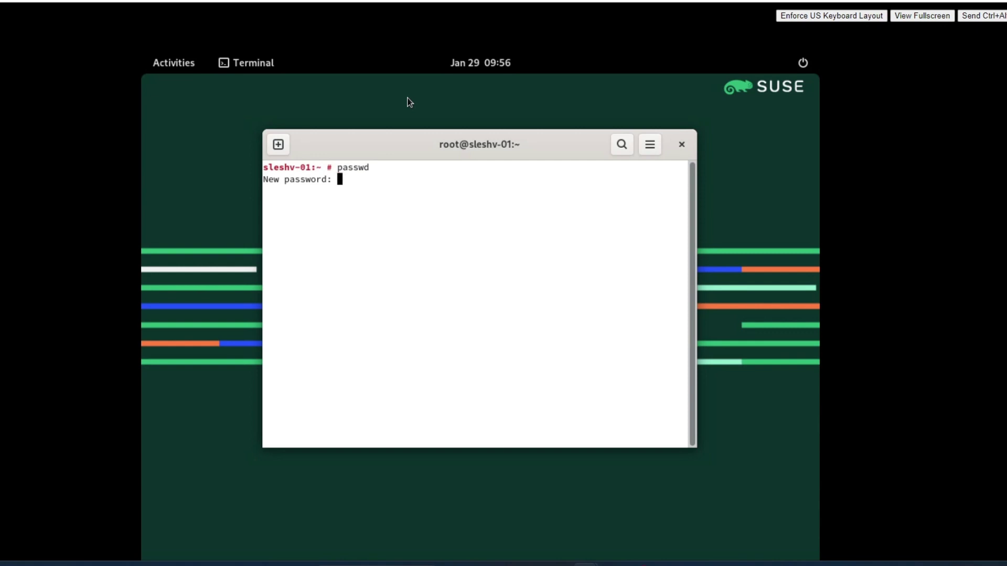
key(Return)
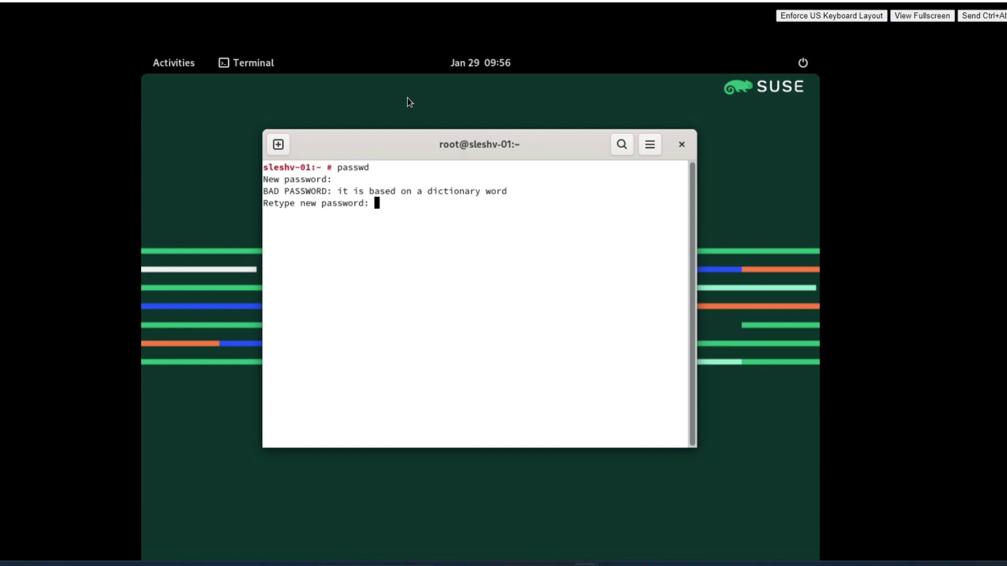
key(Return)
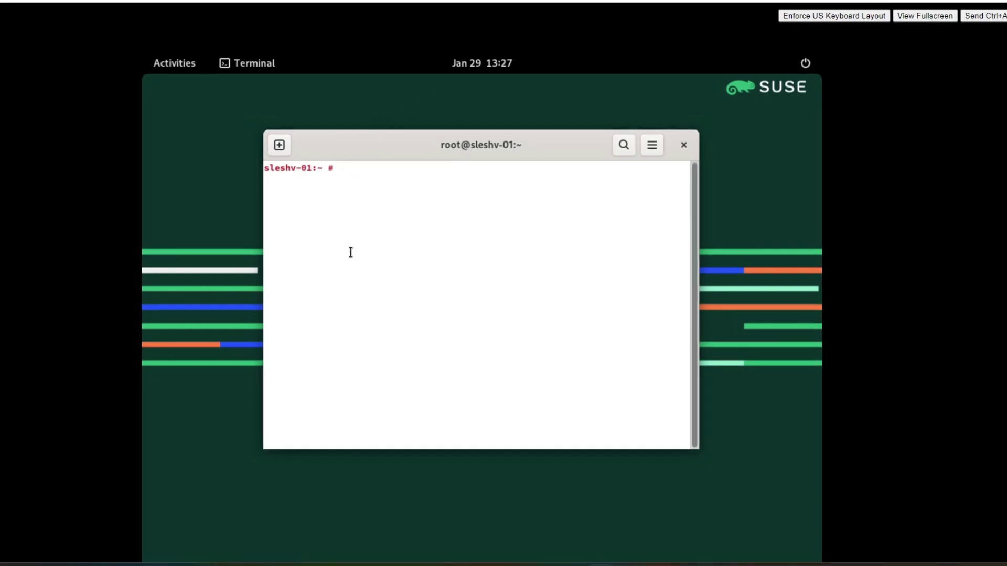
Start YaST and open Virtualization > Install Hypervisor and Tools
text(yast)
key(Return)
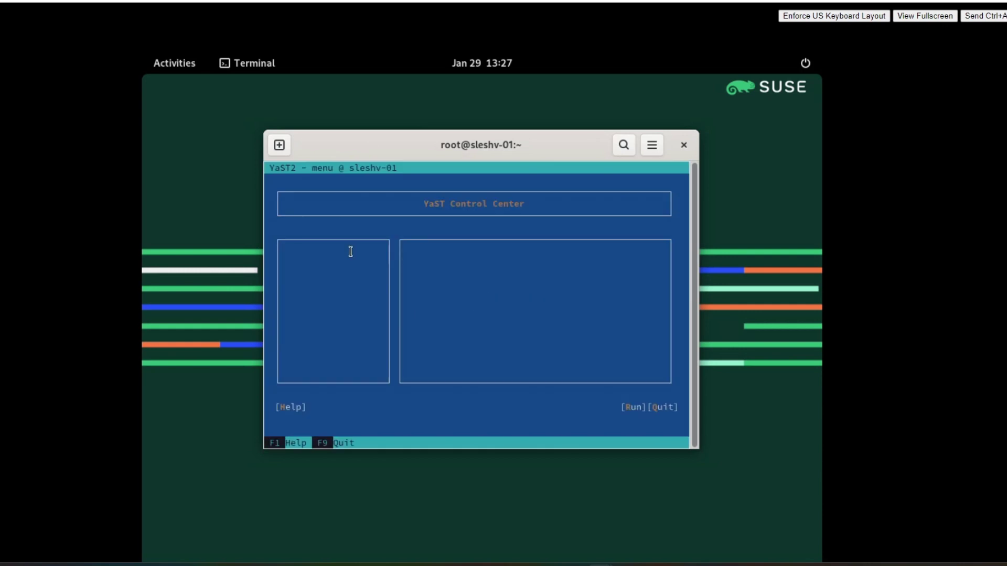
key(Tab)
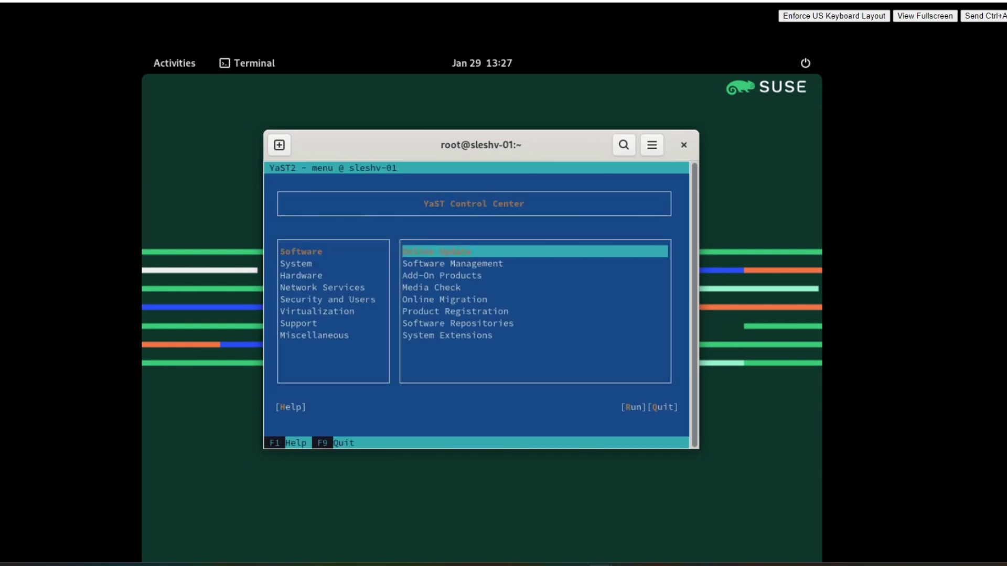
key(shift+Tab)
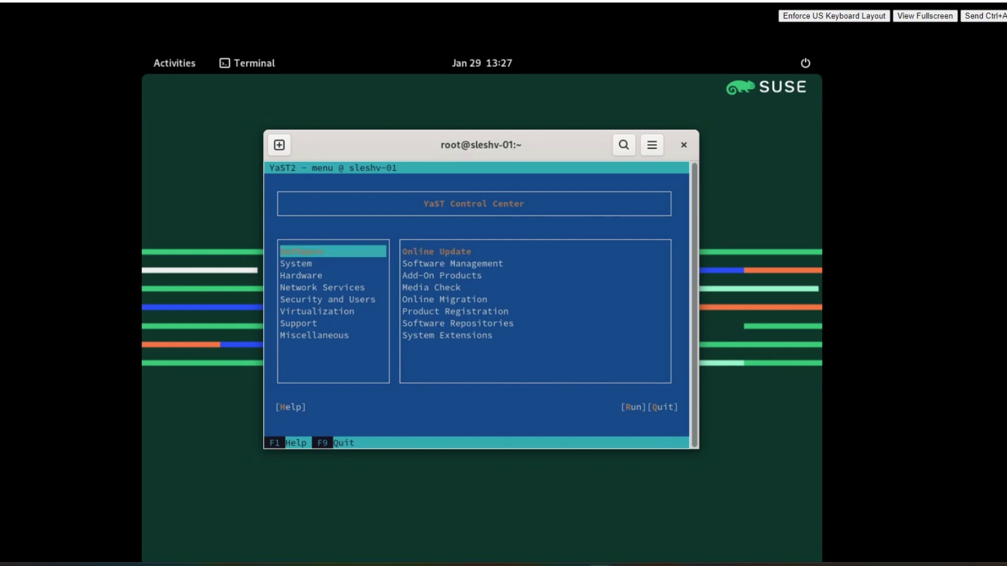
key(Down)
key(Down)
key(Down)
key(Down)
key(Down)
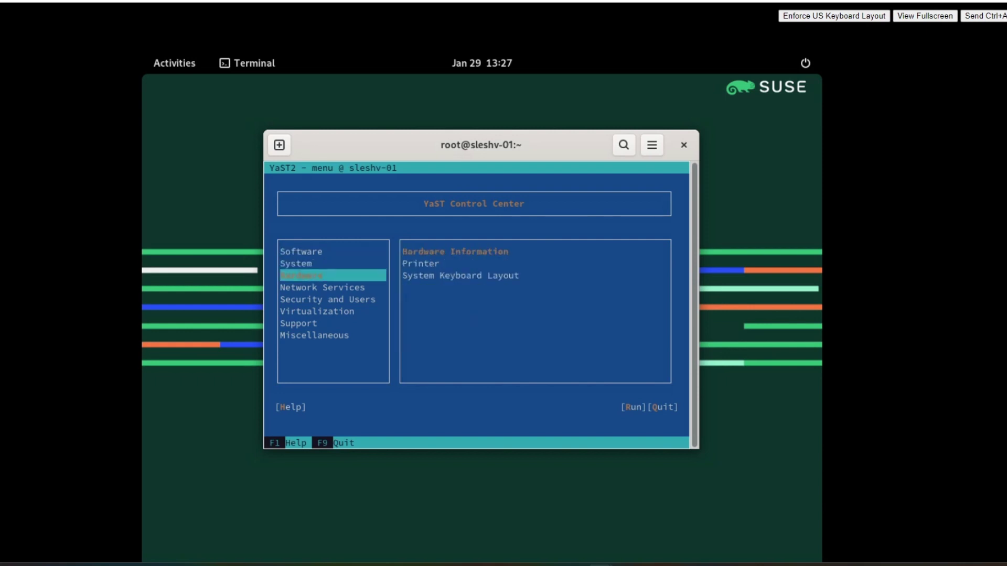
key(Tab)
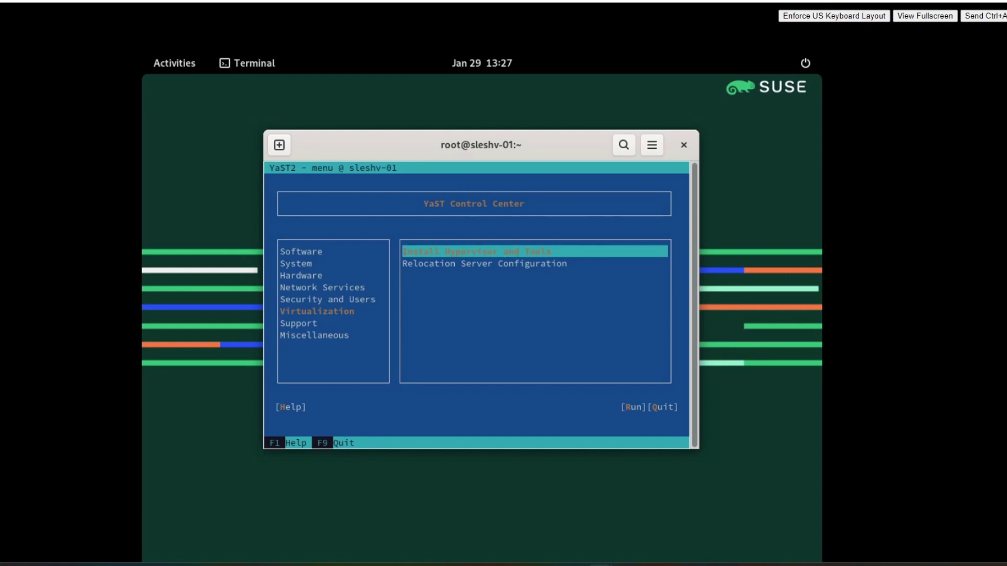
key(Return)
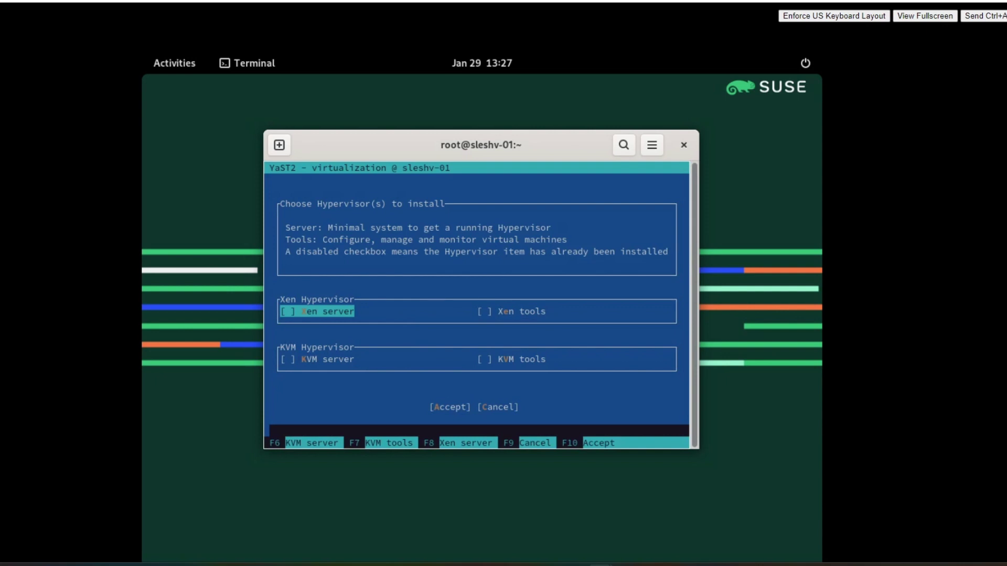
Select KVM server and KVM tools for installation and accept
key(Tab)
key(Tab)
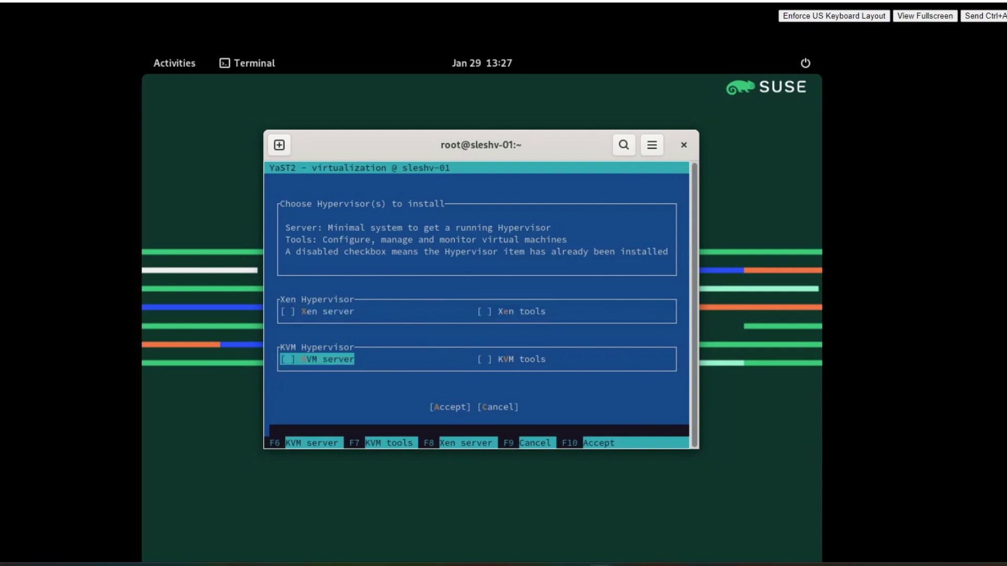
key(Tab)
key(space)
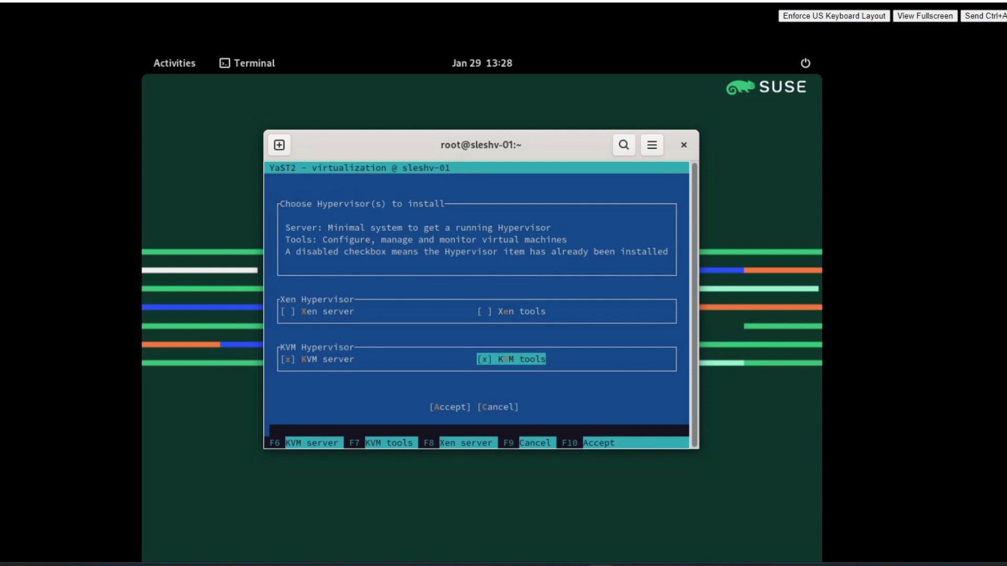
key(Tab)
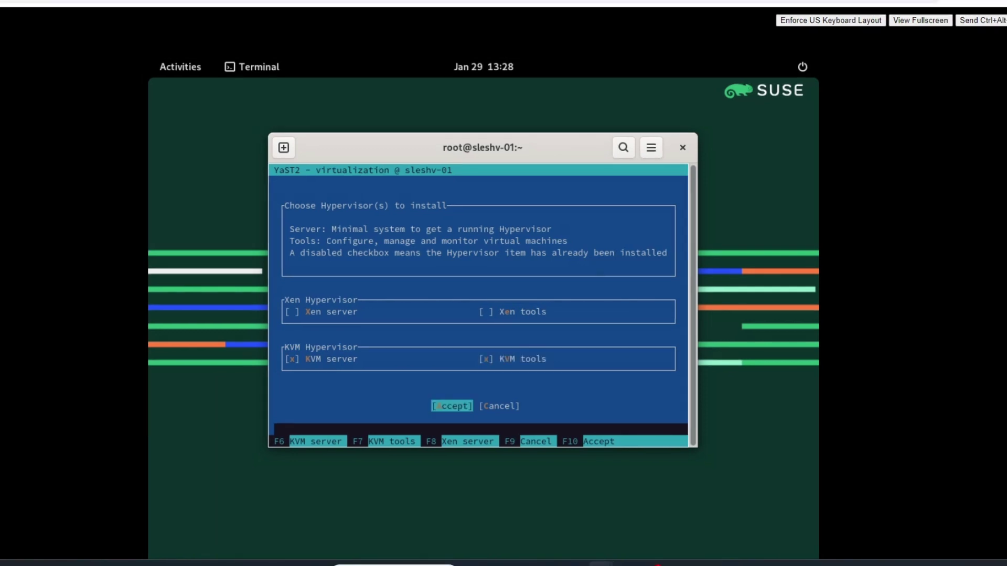
key(Return)
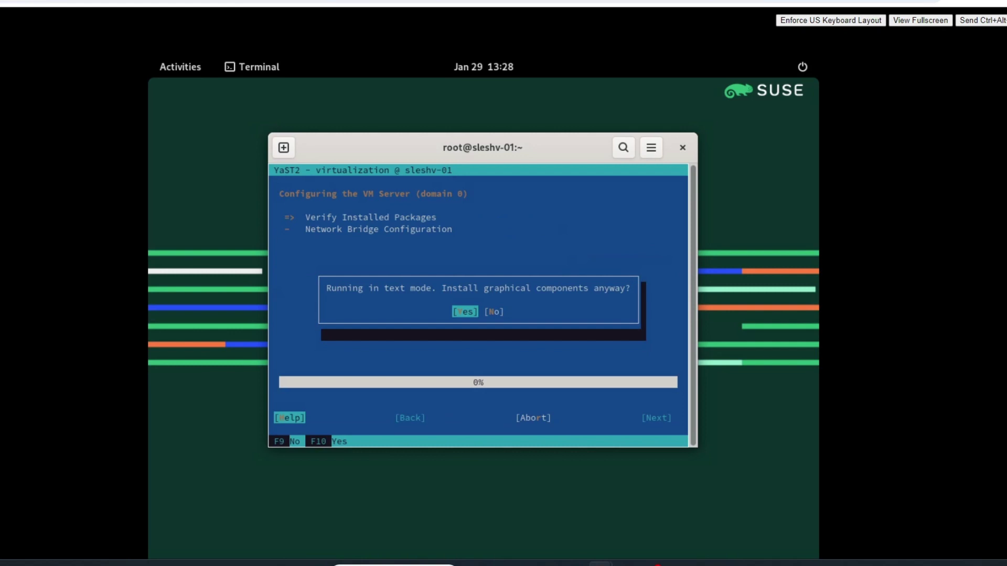
Install the graphical components and default network bridge, then dismiss the KVM-installed message
key(Return)
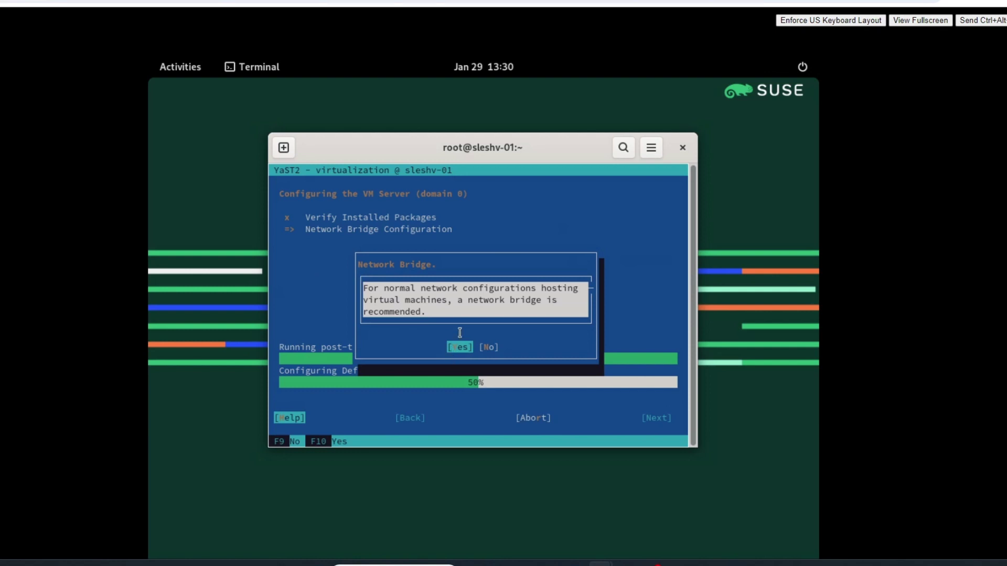
key(Tab)
key(Tab)
key(Return)
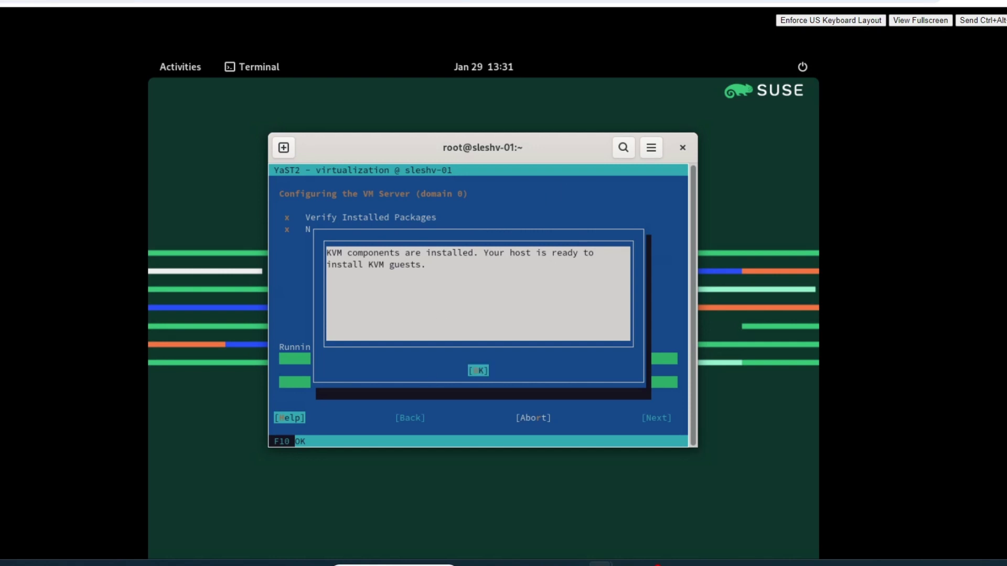
click(489, 368)
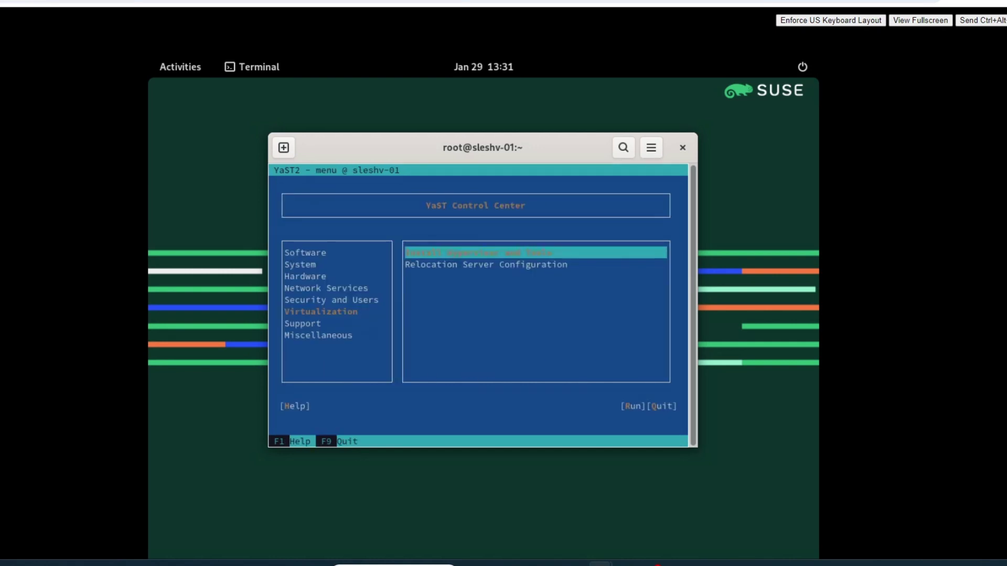
Quit YaST and launch virt-manager from the terminal, fixing the misspelled command
key(F9)
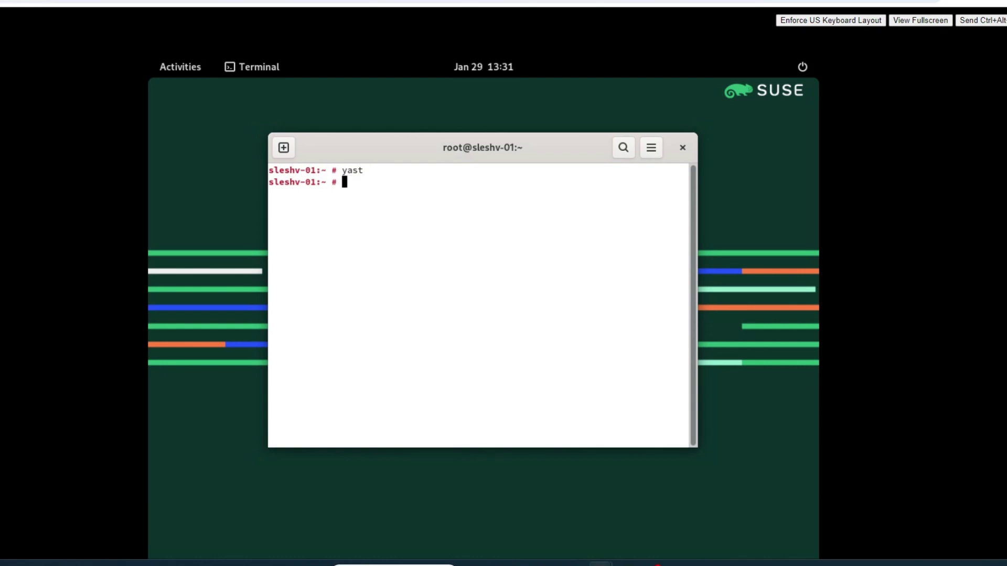
text(virt-mamager)
key(BackSpace)
key(BackSpace)
key(BackSpace)
key(BackSpace)
key(BackSpace)
key(BackSpace)
key(BackSpace)
text(manager)
key(Return)
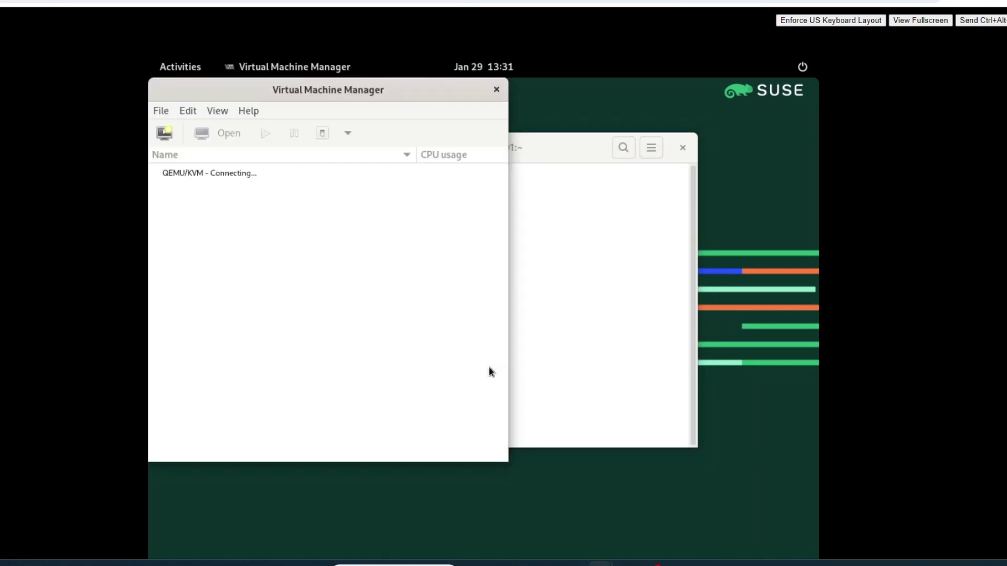
Start a new virtual machine, comparing install methods and settling on local install media
click(264, 151)
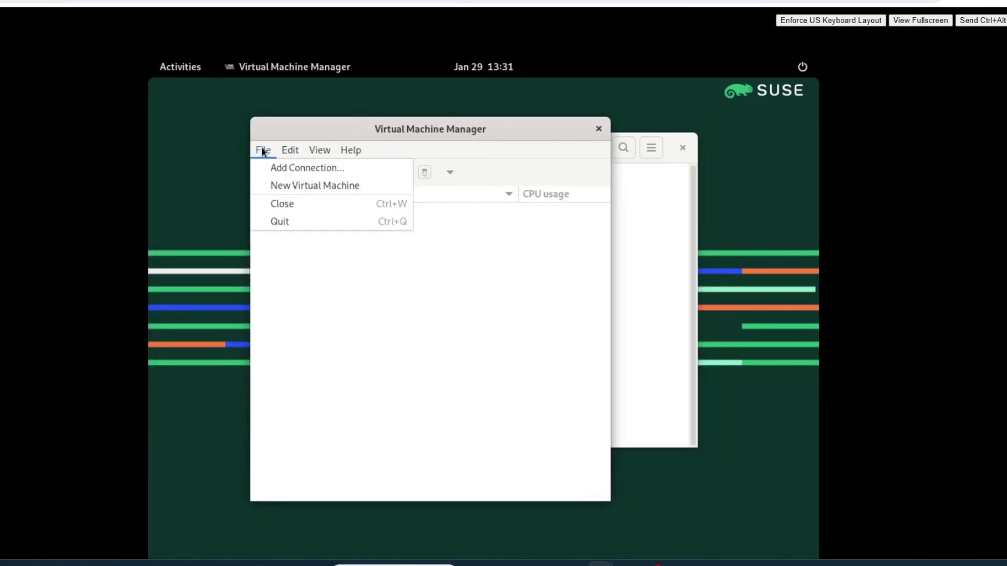
key(Escape)
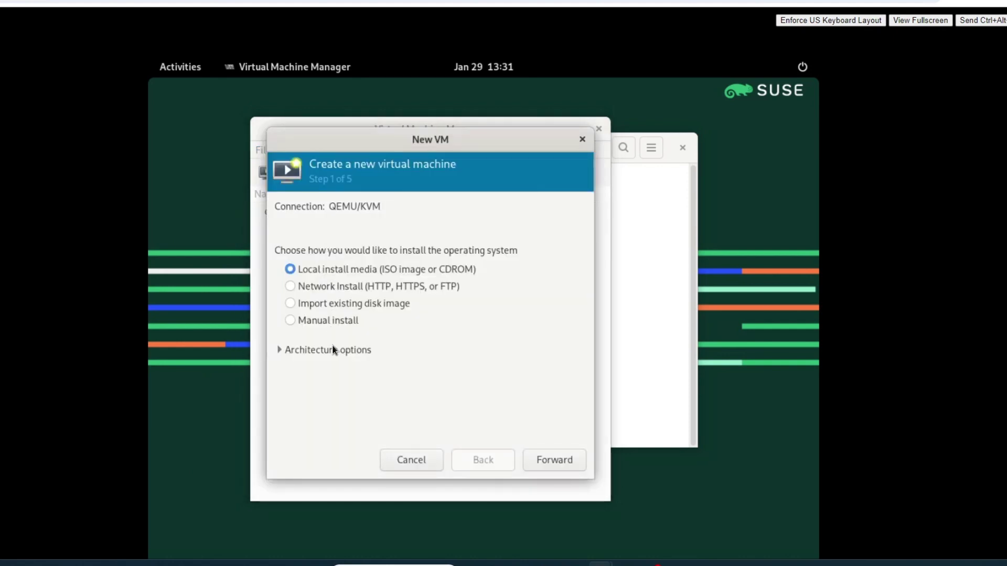
click(332, 350)
click(346, 287)
click(346, 303)
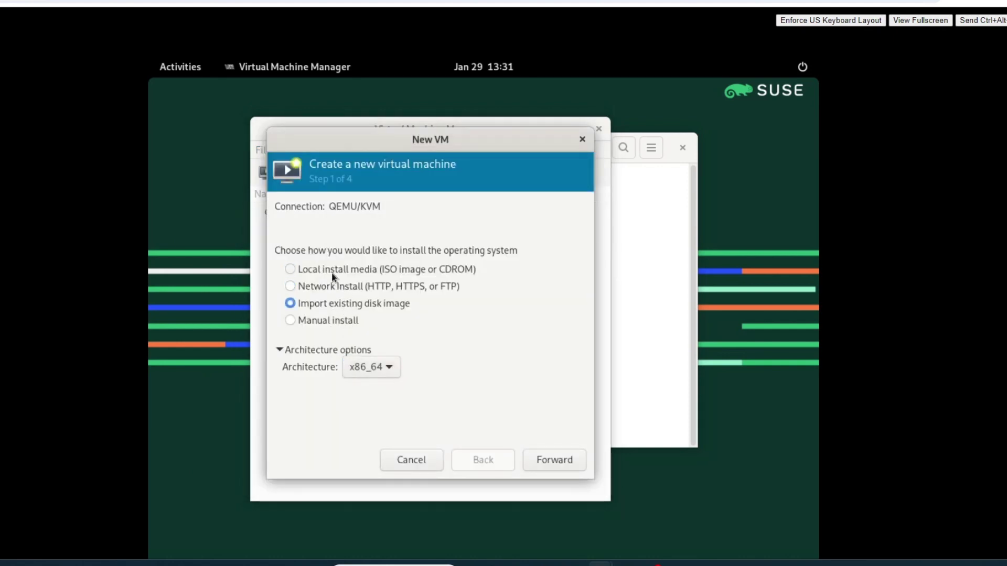
click(333, 270)
click(577, 461)
Select the SLE-15-SP5 Full installation image and accept the memory, CPU and storage defaults
click(508, 228)
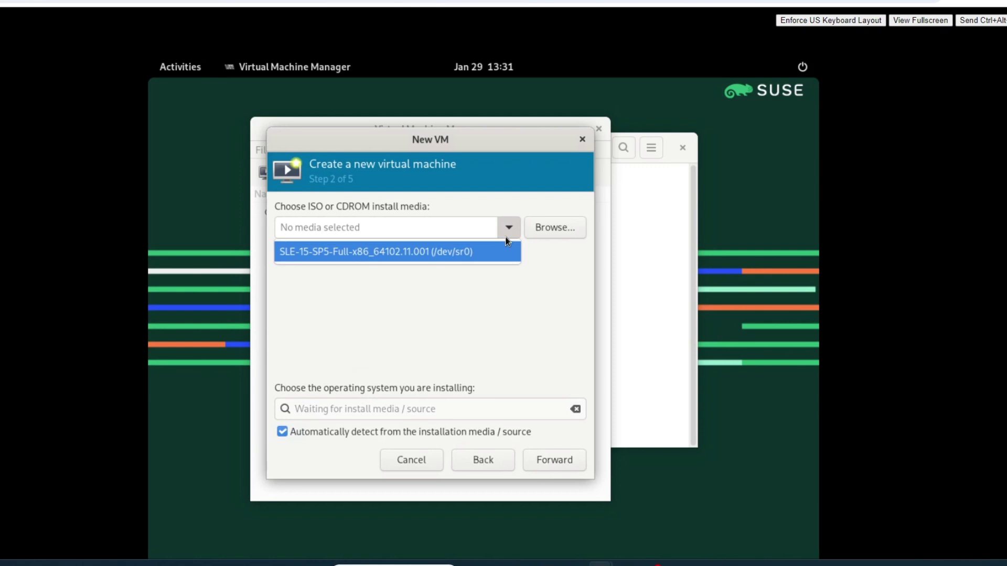
click(481, 253)
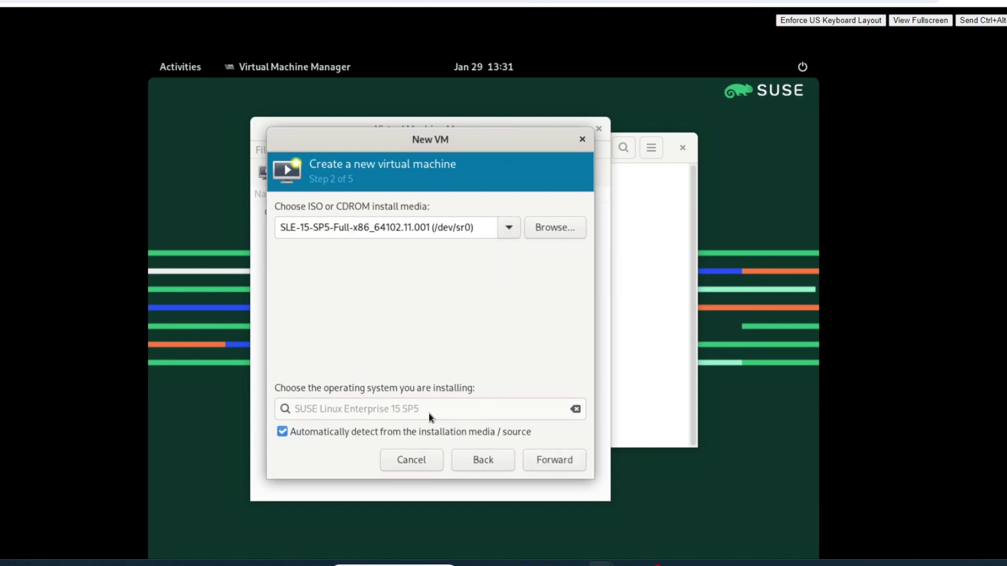
click(524, 452)
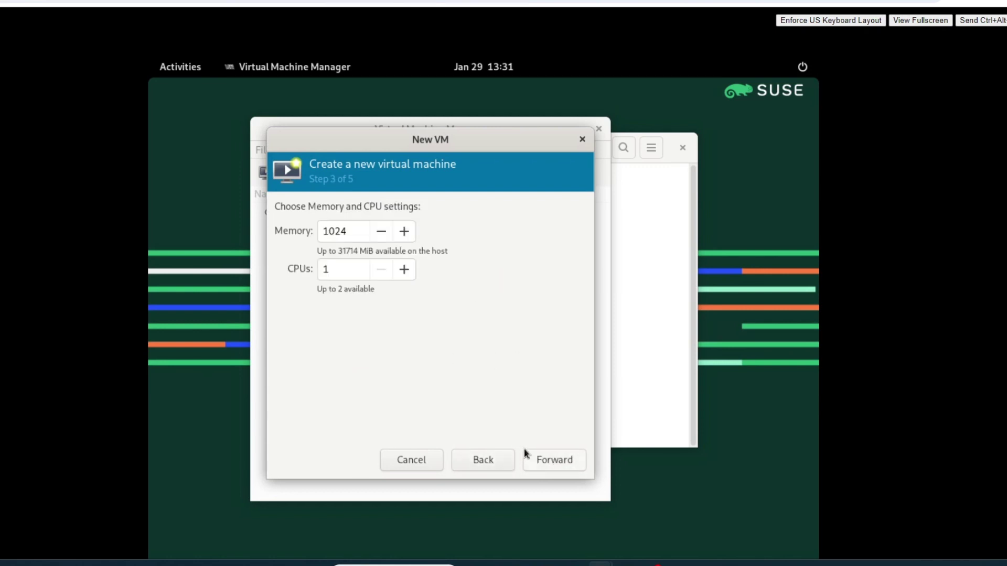
click(551, 463)
click(539, 460)
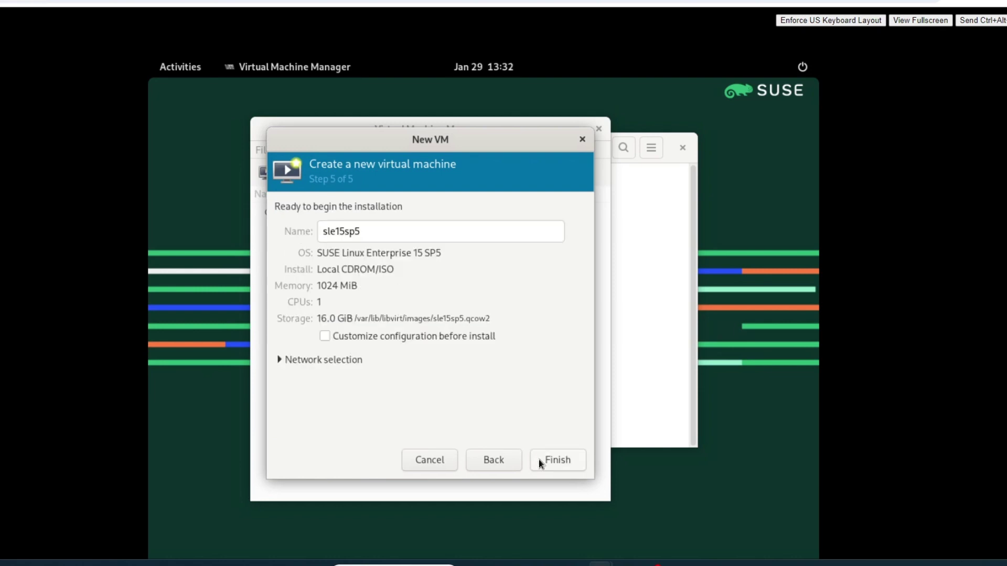
Inspect the available network sources on the installation summary page
click(323, 364)
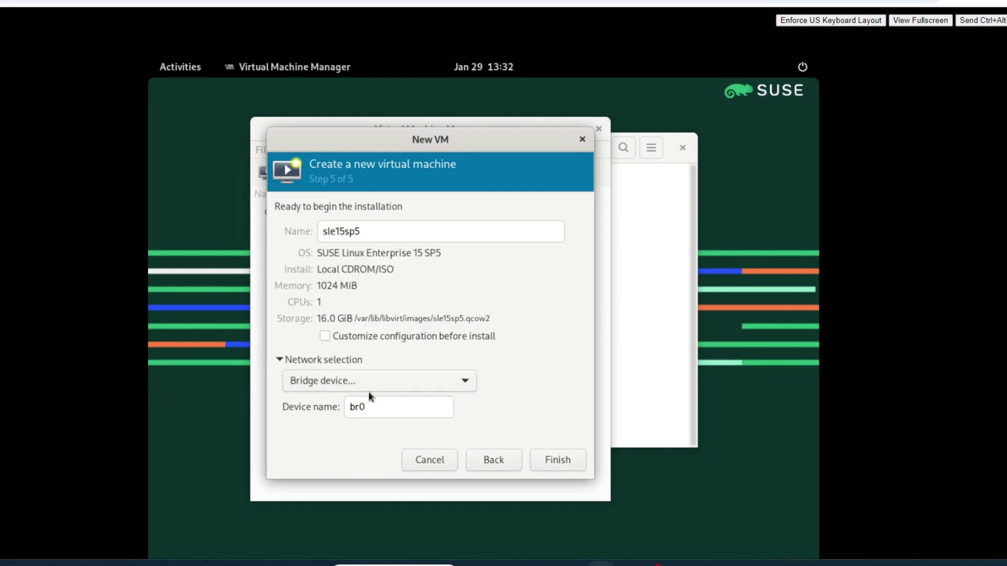
click(413, 380)
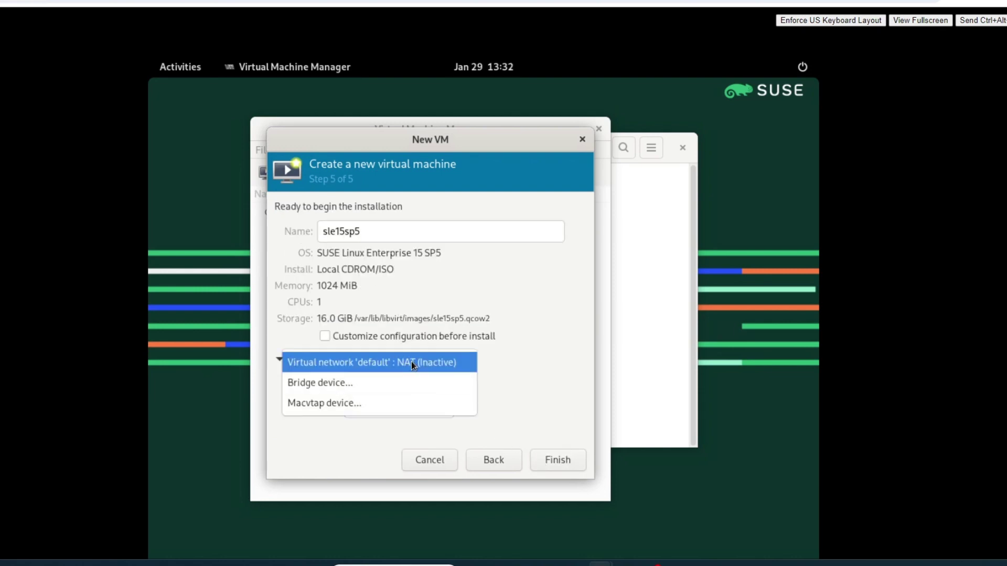
click(577, 356)
click(446, 461)
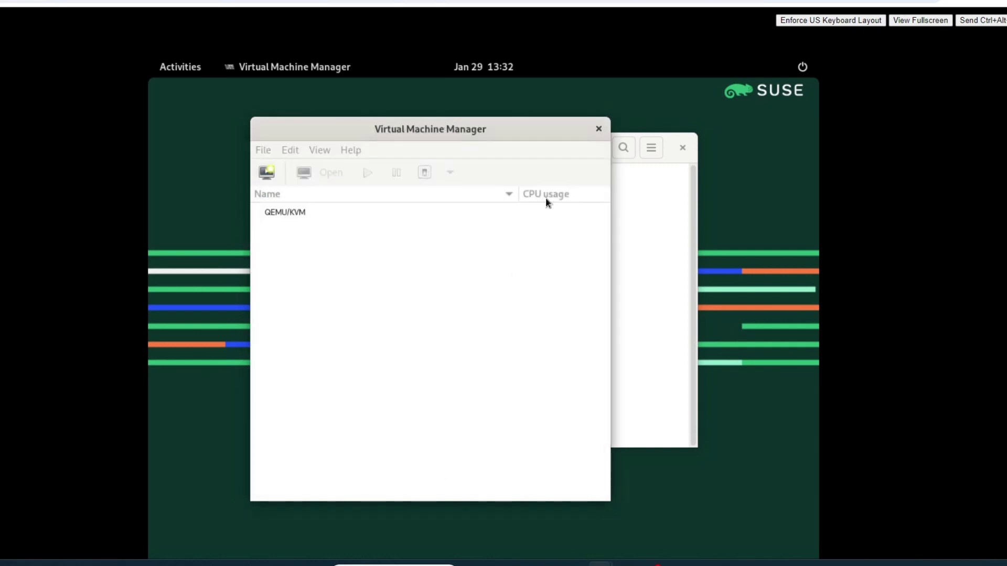
click(296, 154)
click(351, 151)
right_click(298, 211)
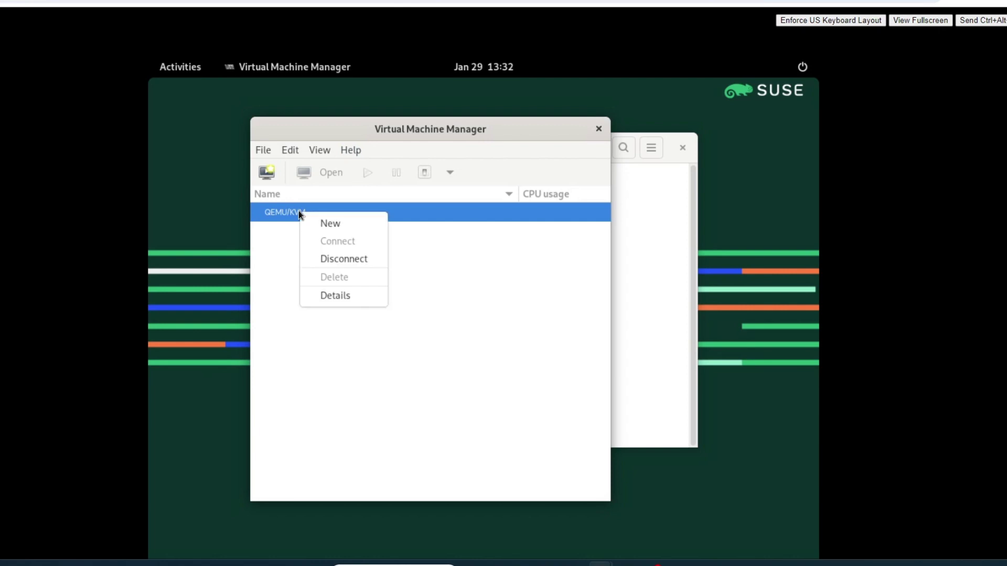
click(316, 297)
click(251, 138)
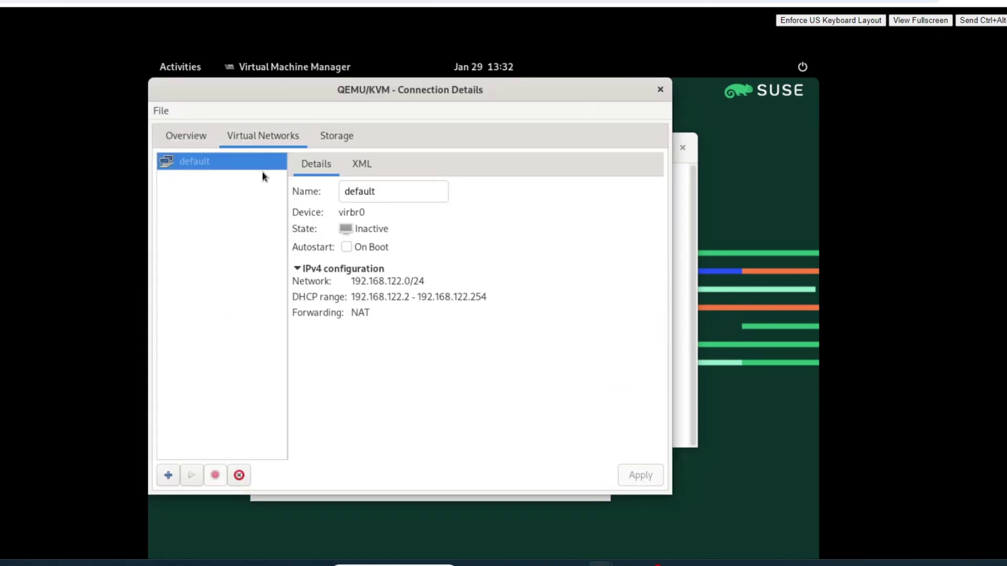
click(346, 167)
click(330, 169)
click(165, 111)
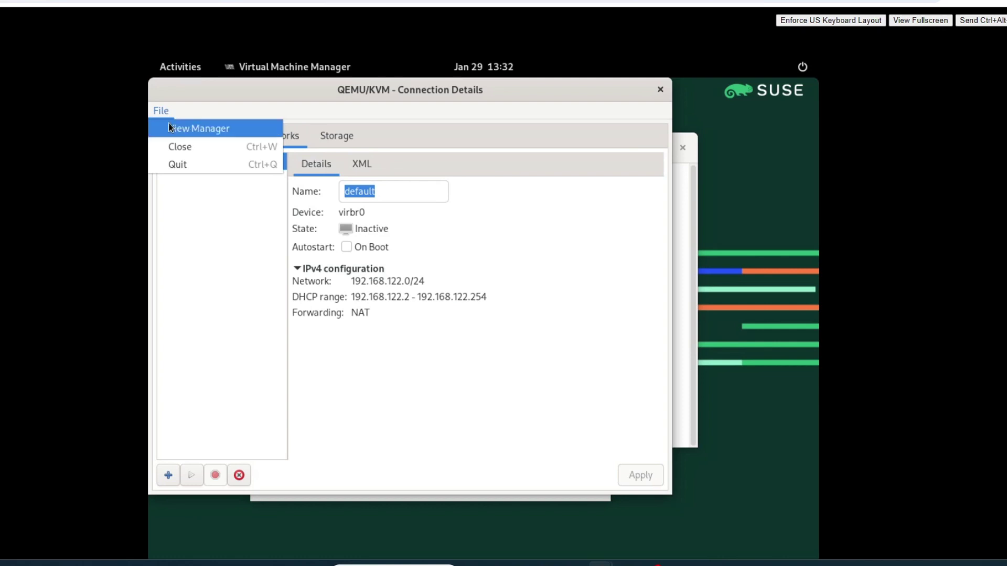
click(247, 184)
click(320, 142)
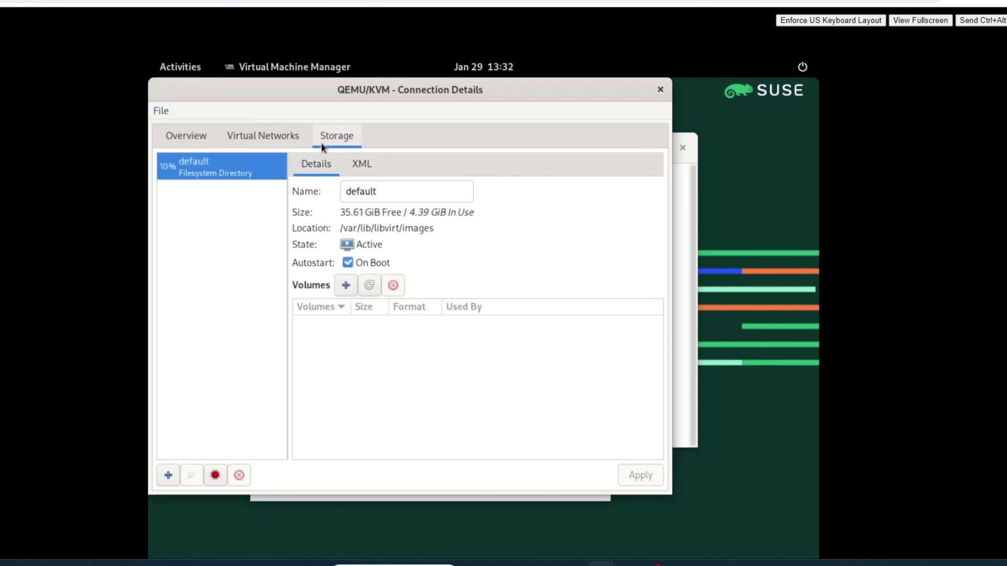
click(281, 140)
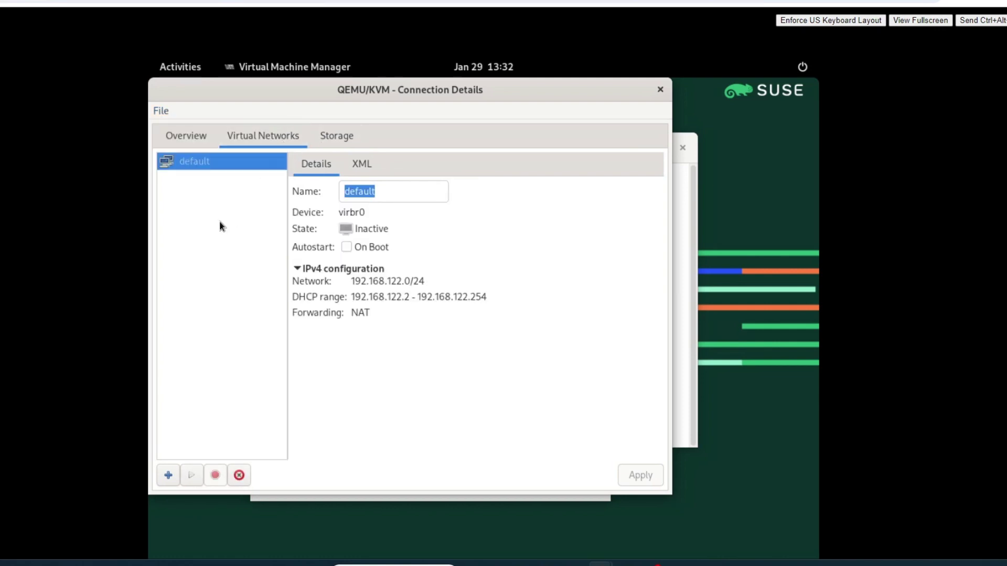
click(168, 476)
click(367, 266)
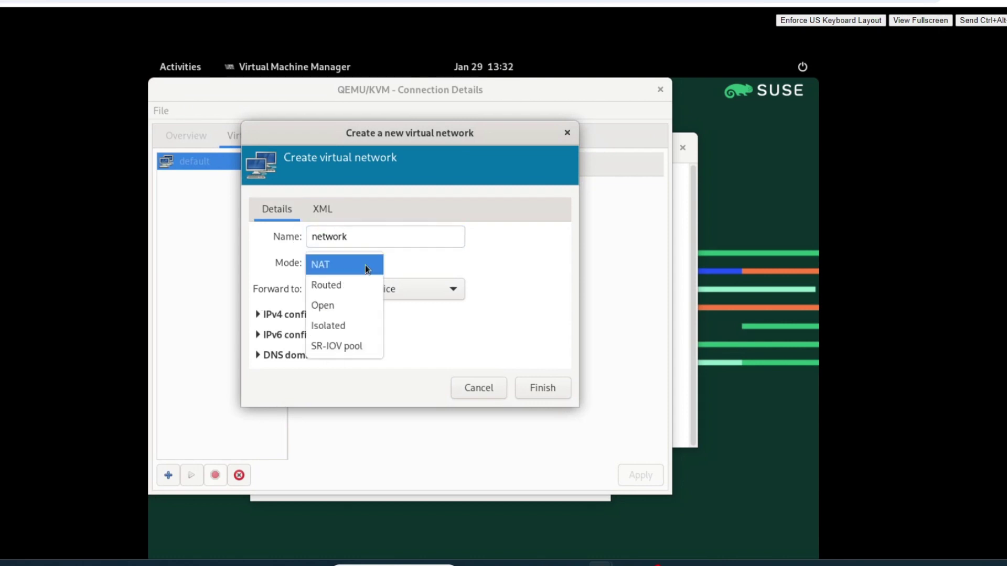
click(524, 256)
click(259, 314)
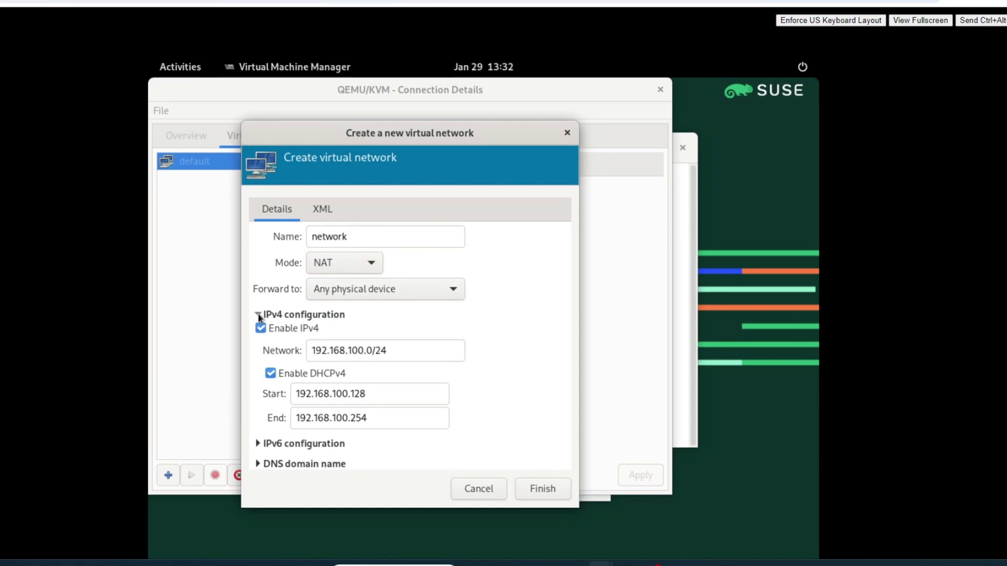
click(259, 316)
click(488, 487)
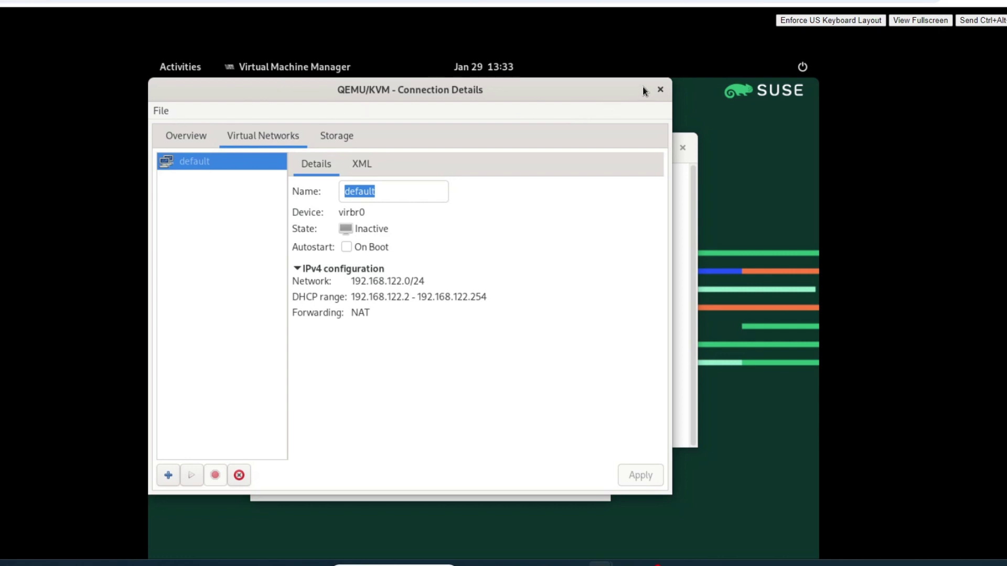
click(659, 89)
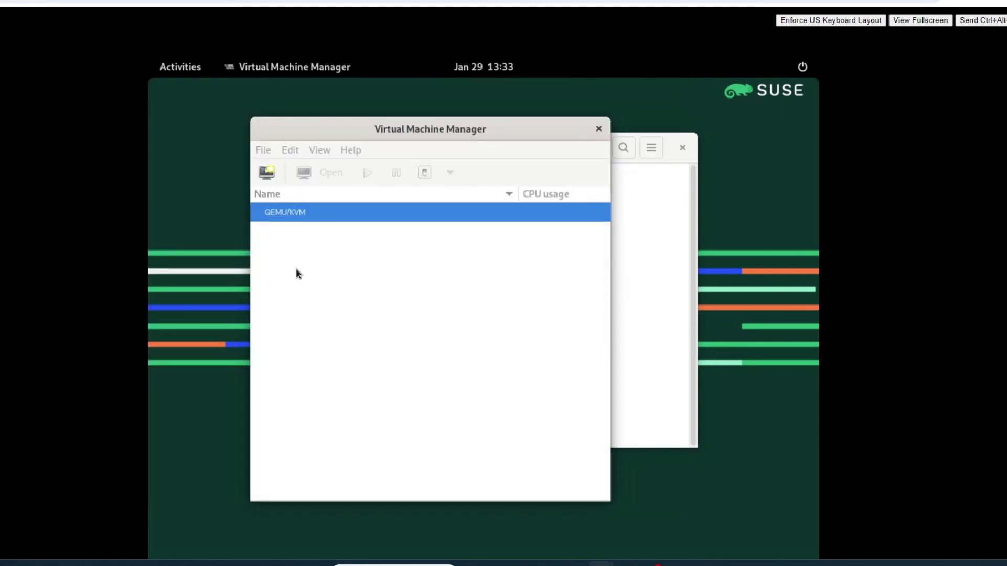